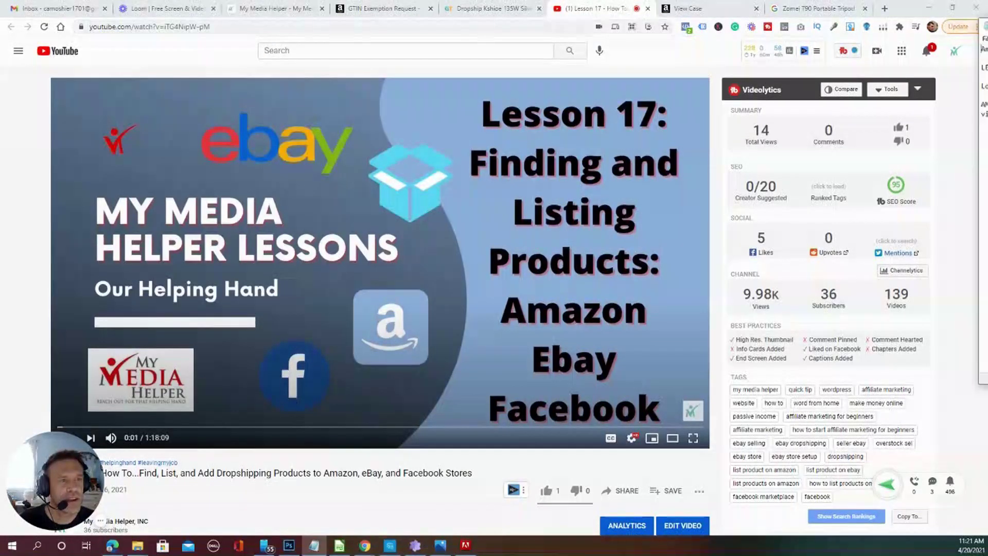
Bring up the ticket notes and highlight error code 5461
{"action": "left_click_drag", "start_coordinate": [987, 221], "coordinate": [406, 123]}
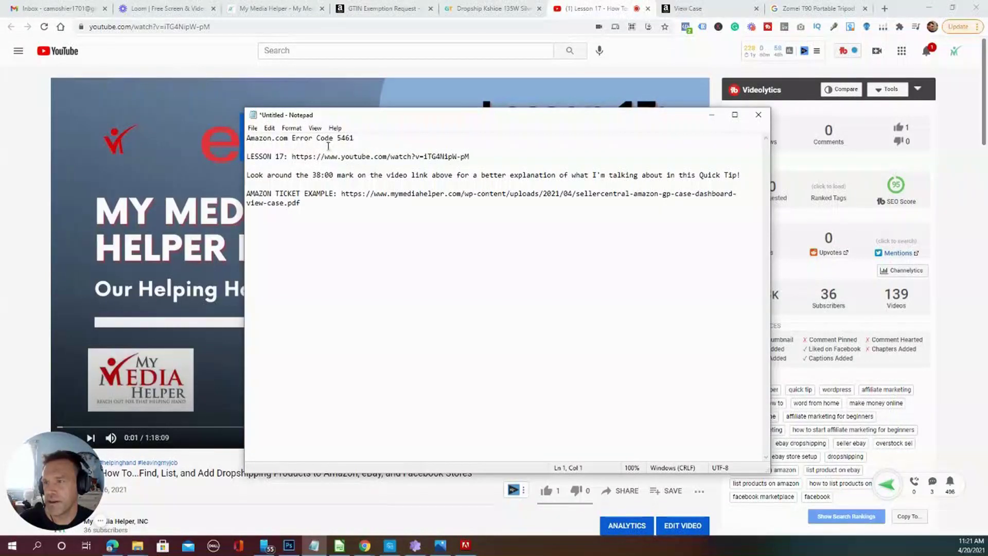
{"action": "left_click_drag", "start_coordinate": [354, 139], "coordinate": [338, 139]}
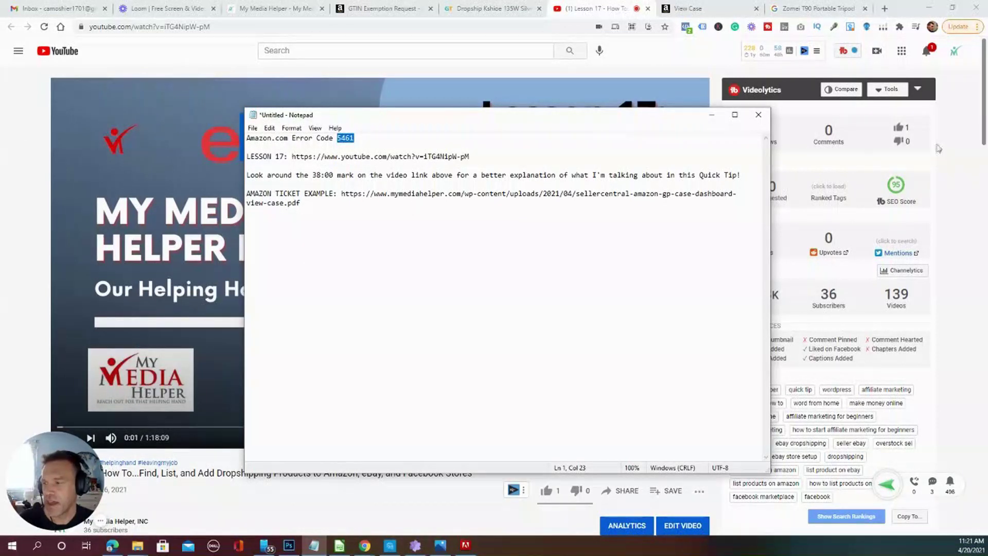
{"action": "left_click", "coordinate": [405, 103]}
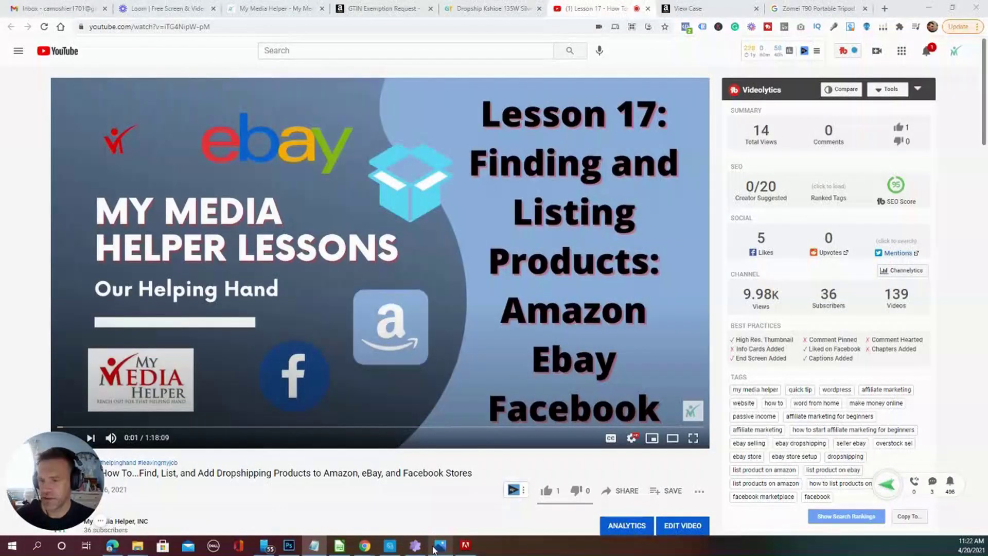
Check the GTIN exemption error screenshot, then highlight the 38:00 timestamp in the notes
{"action": "left_click", "coordinate": [439, 546]}
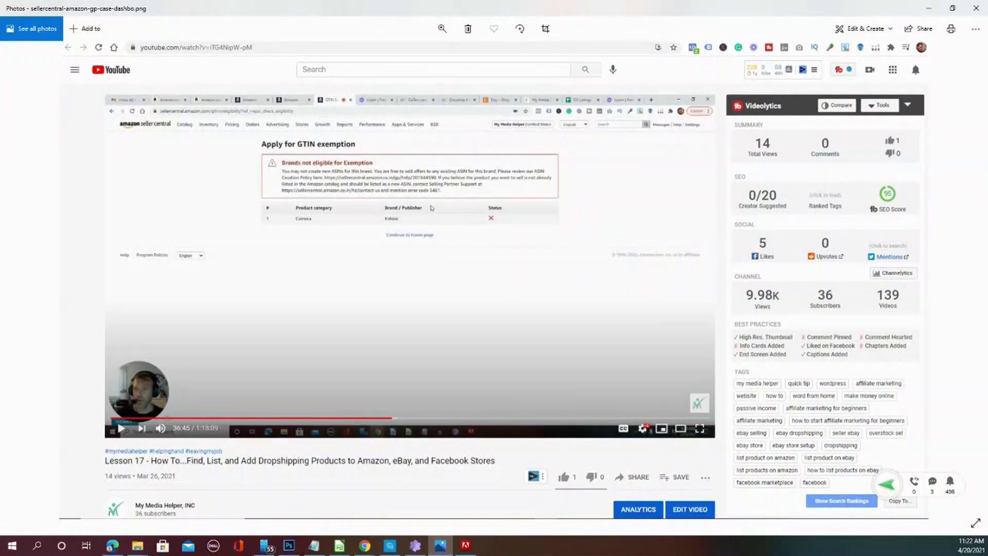
{"action": "left_click", "coordinate": [976, 9]}
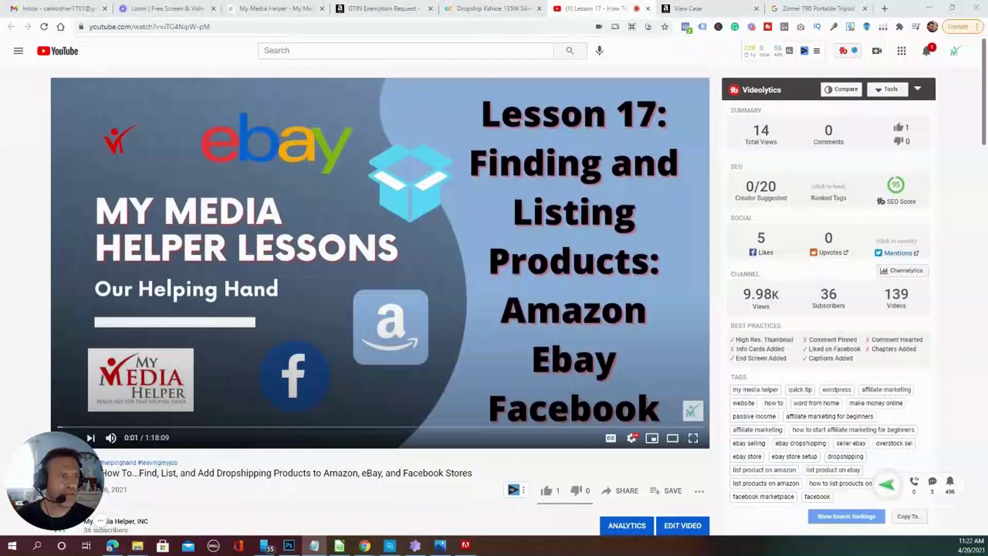
{"action": "left_click", "coordinate": [314, 546]}
{"action": "left_click_drag", "start_coordinate": [905, 190], "coordinate": [576, 148]}
{"action": "left_click_drag", "start_coordinate": [489, 199], "coordinate": [469, 199]}
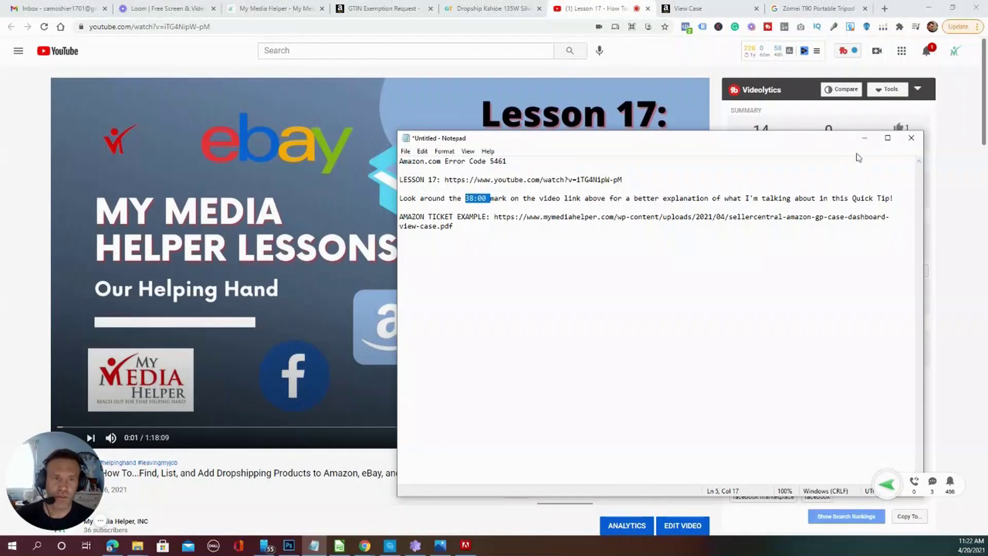
{"action": "left_click", "coordinate": [865, 138]}
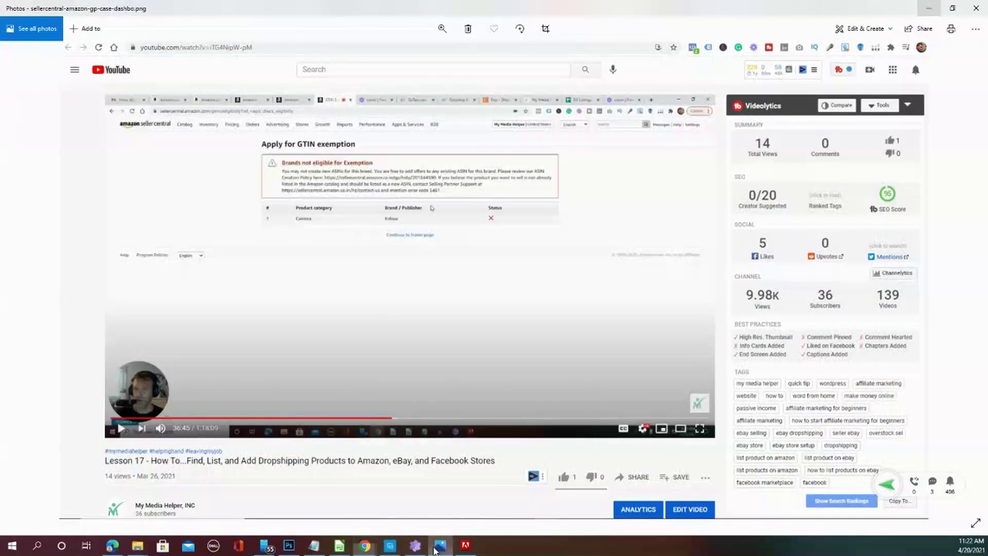
Open the saved case dashboard screenshot and view it full screen
{"action": "left_click", "coordinate": [440, 545]}
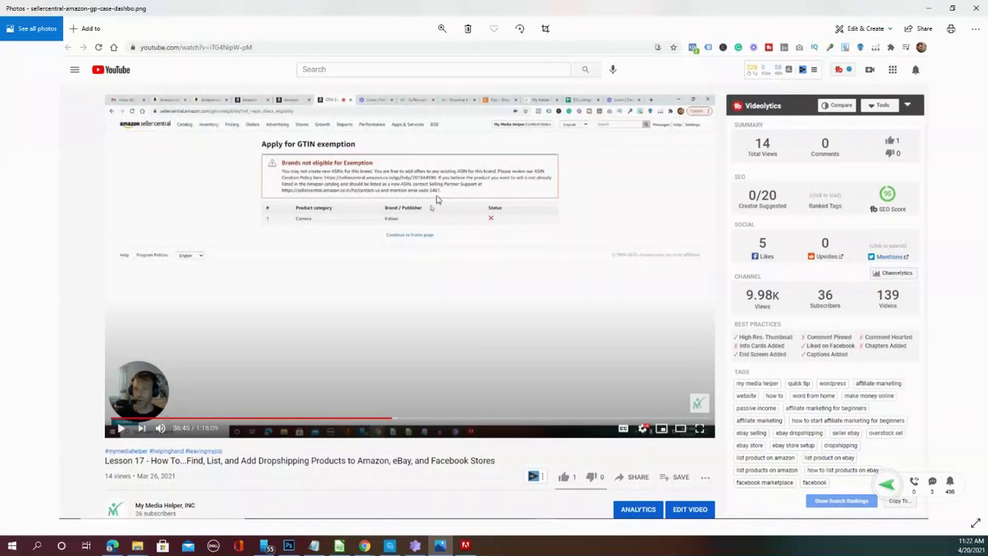
{"action": "left_click", "coordinate": [976, 36]}
{"action": "left_click", "coordinate": [975, 36]}
{"action": "left_click", "coordinate": [976, 36]}
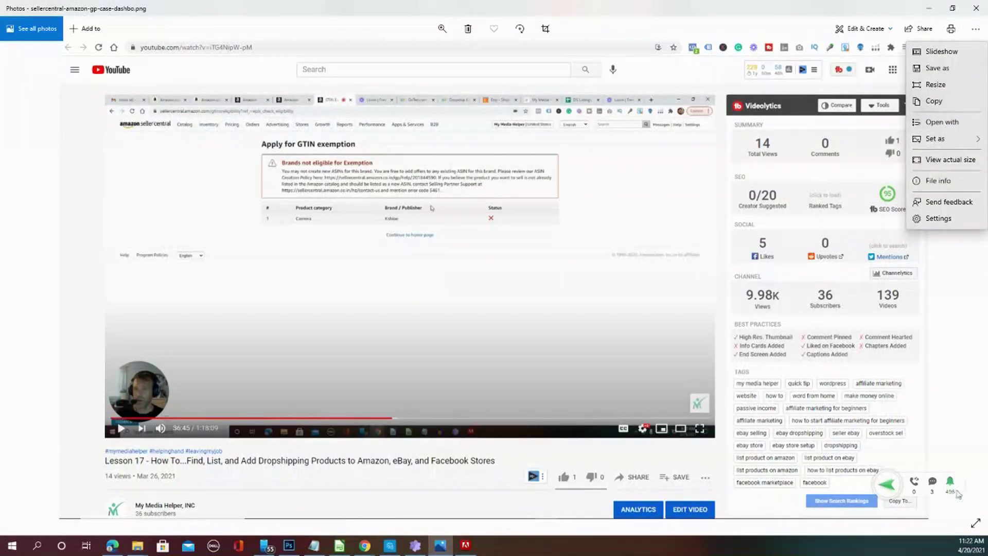
{"action": "left_click", "coordinate": [978, 527]}
{"action": "left_click", "coordinate": [978, 528]}
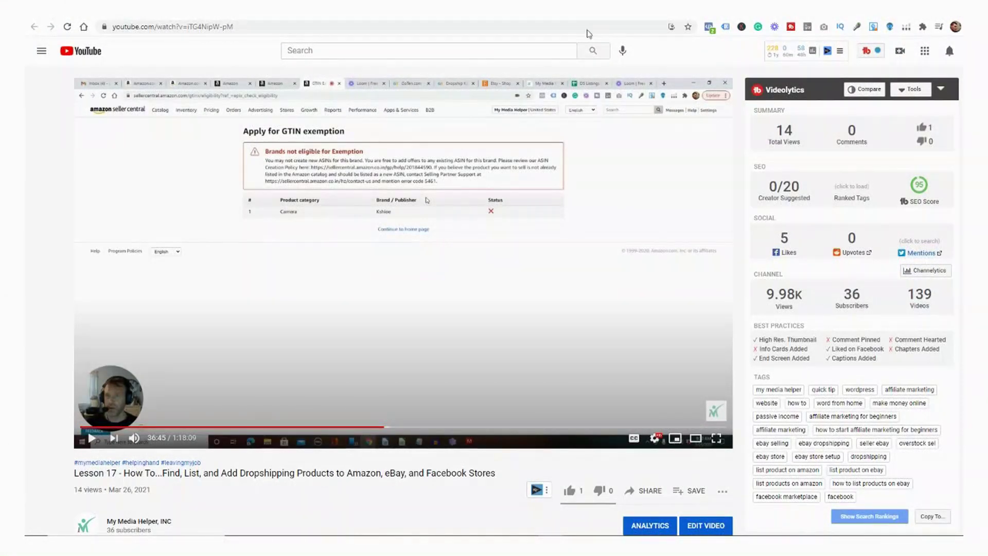
{"action": "key", "text": "Escape"}
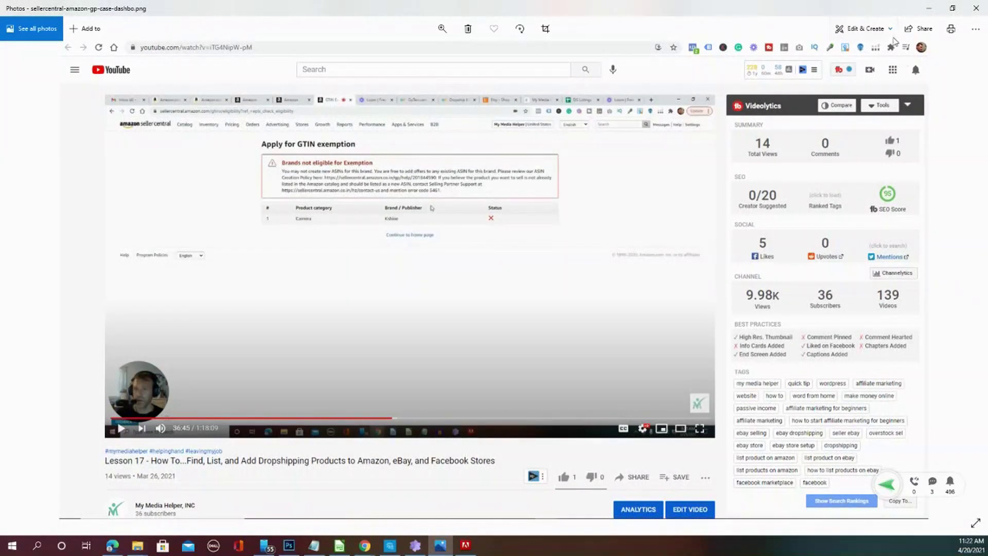
{"action": "left_click_drag", "start_coordinate": [900, 12], "coordinate": [899, 42]}
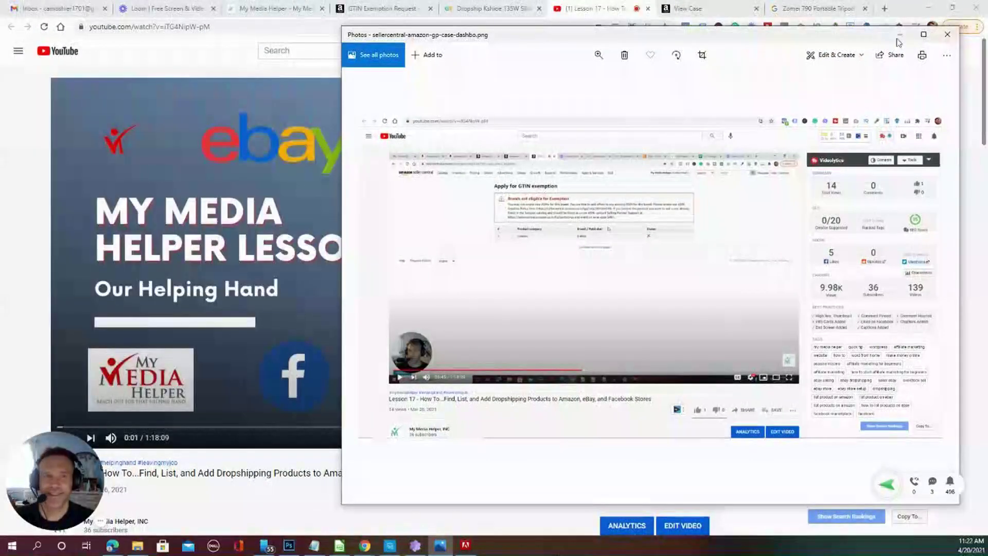
Zoom the screenshot to the GTIN exemption message and view the previous screenshot
{"action": "left_click", "coordinate": [923, 35]}
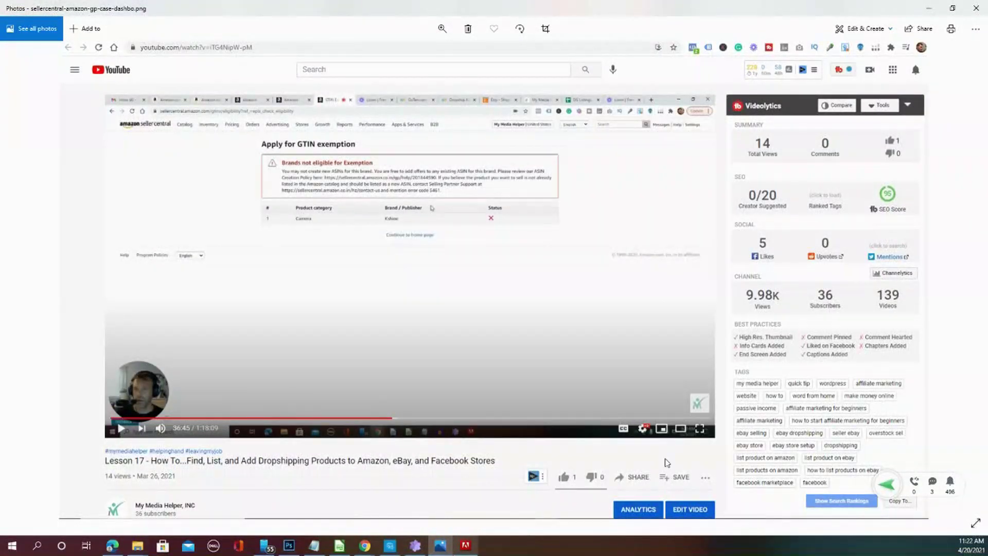
{"action": "scroll", "coordinate": [886, 243], "scroll_direction": "up", "scroll_amount": 2}
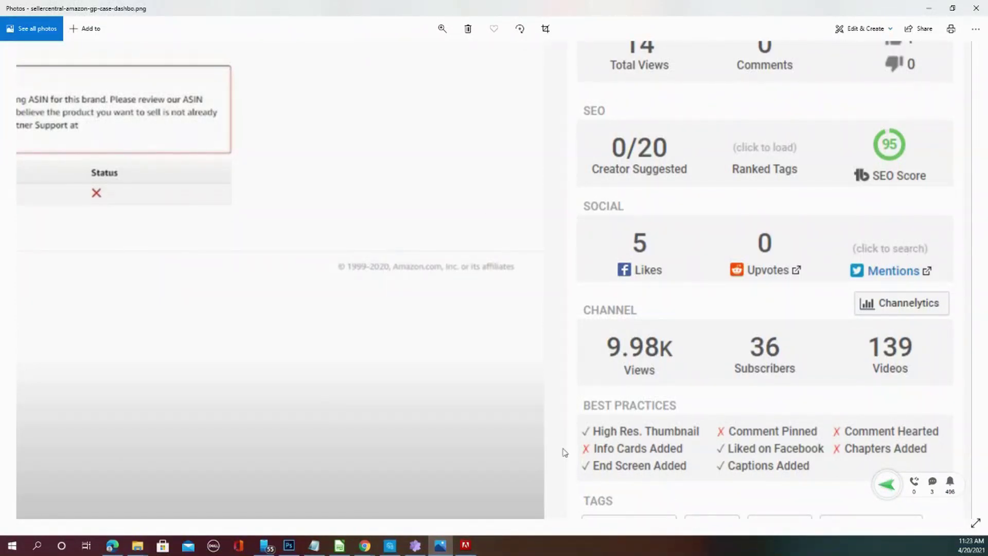
{"action": "left_click_drag", "start_coordinate": [293, 247], "coordinate": [760, 356]}
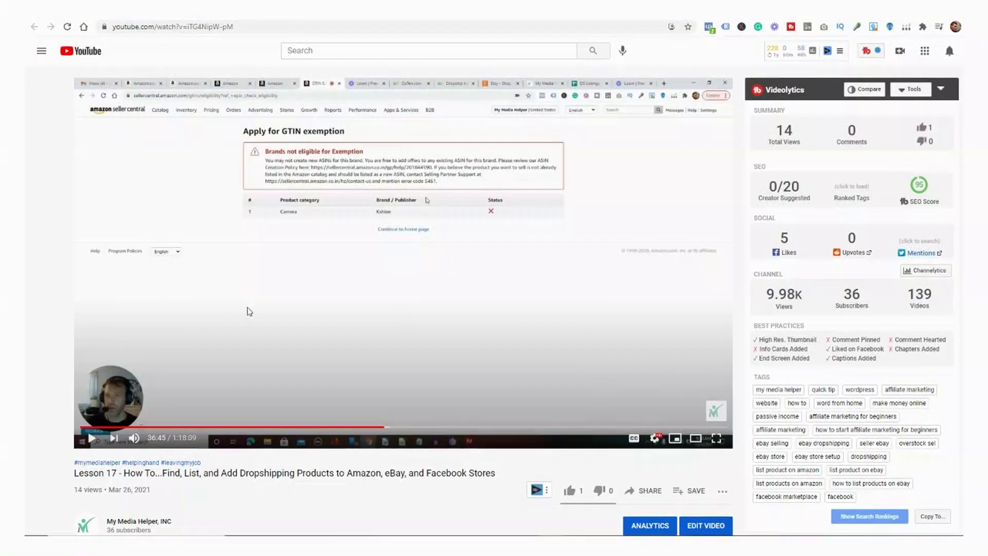
{"action": "left_click", "coordinate": [25, 270]}
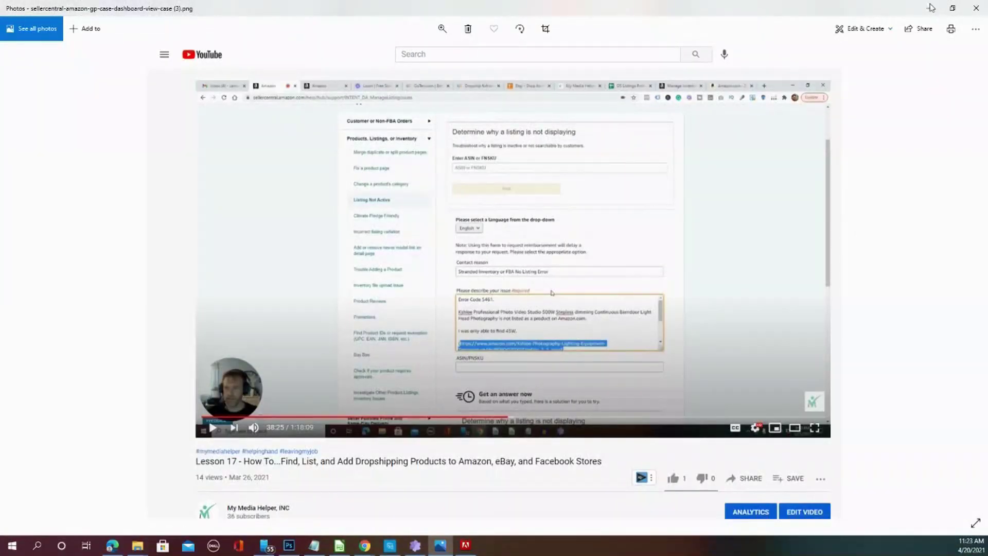
{"action": "left_click", "coordinate": [930, 10]}
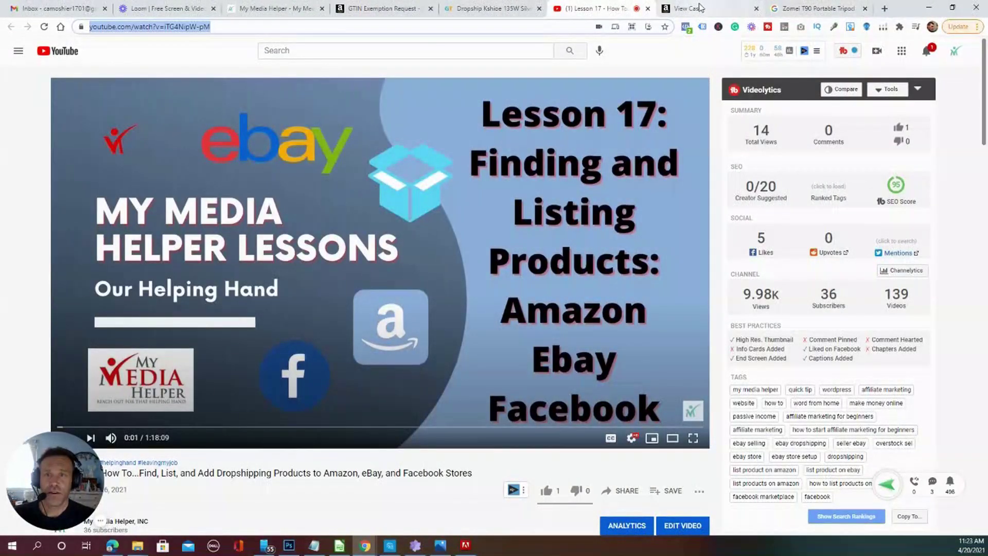
Scroll up the error code 5461 case conversation to Amazon's Mar 30 reply
{"action": "left_click", "coordinate": [726, 9]}
{"action": "scroll", "coordinate": [651, 211], "scroll_direction": "up", "scroll_amount": 10}
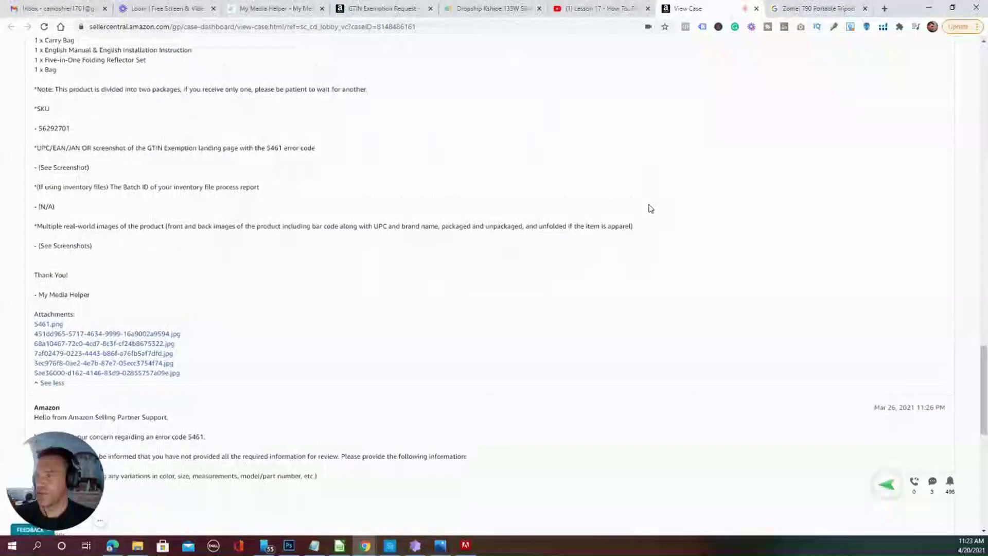
{"action": "scroll", "coordinate": [656, 206], "scroll_direction": "up", "scroll_amount": 10}
{"action": "scroll", "coordinate": [659, 196], "scroll_direction": "down", "scroll_amount": 7}
{"action": "scroll", "coordinate": [662, 175], "scroll_direction": "down", "scroll_amount": 20}
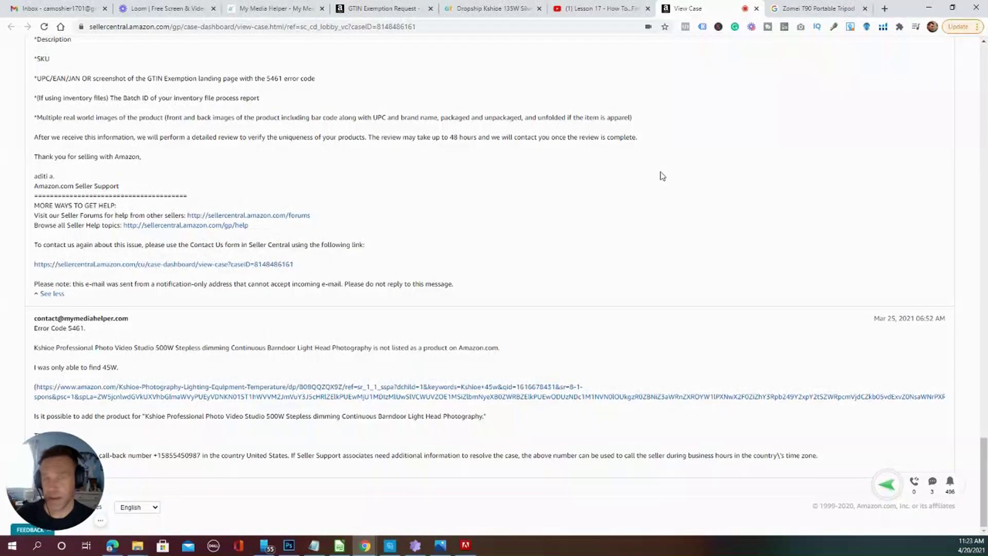
{"action": "scroll", "coordinate": [665, 170], "scroll_direction": "up", "scroll_amount": 15}
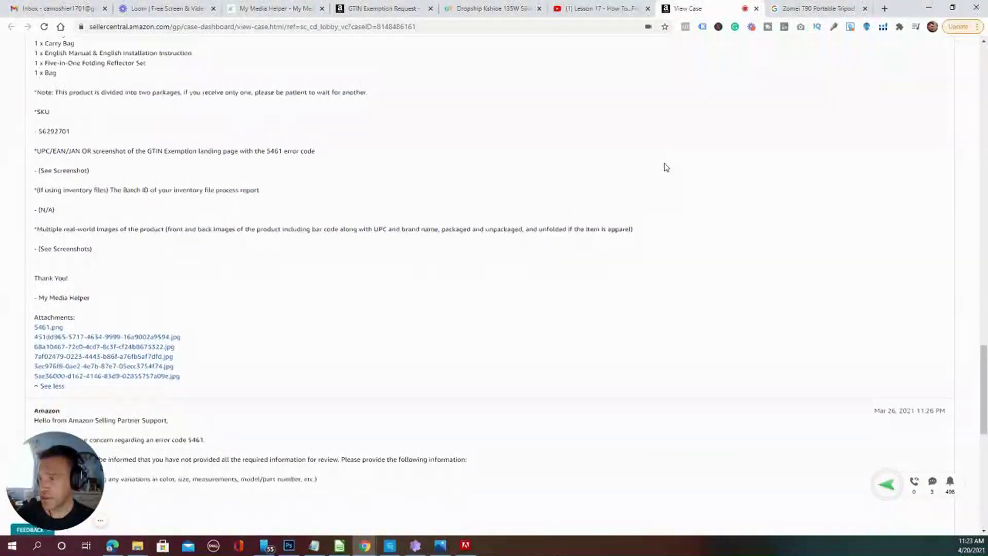
{"action": "scroll", "coordinate": [664, 167], "scroll_direction": "up", "scroll_amount": 10}
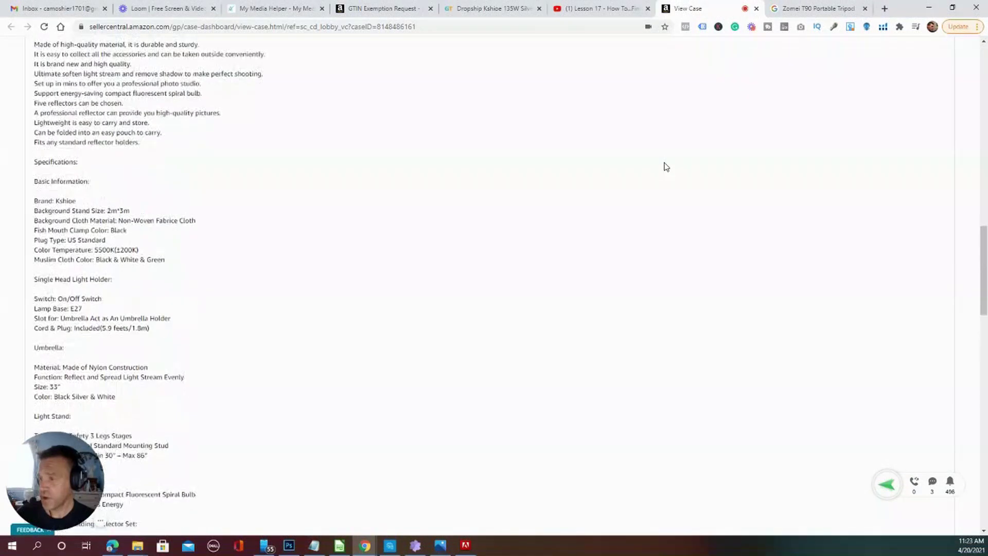
{"action": "scroll", "coordinate": [664, 167], "scroll_direction": "up", "scroll_amount": 7}
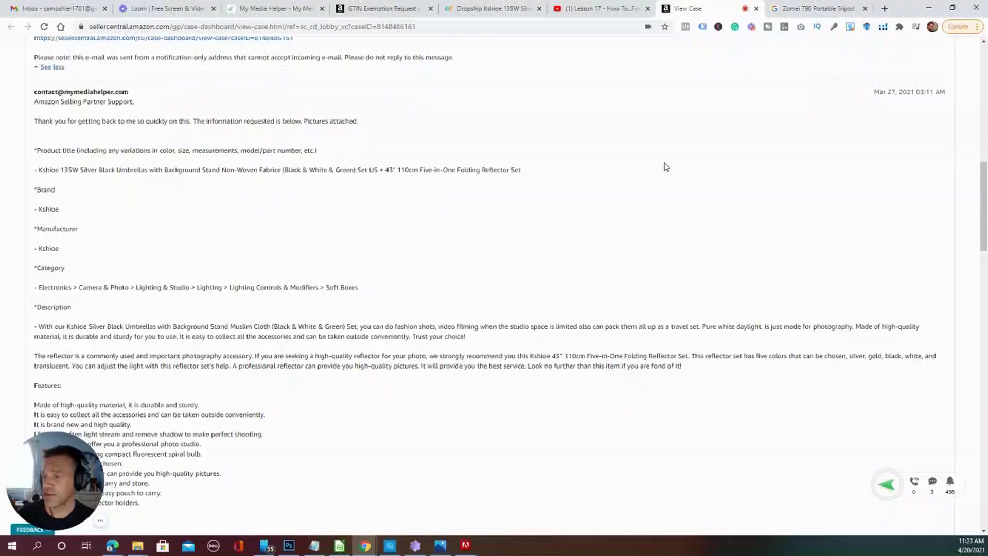
{"action": "scroll", "coordinate": [664, 166], "scroll_direction": "up", "scroll_amount": 4}
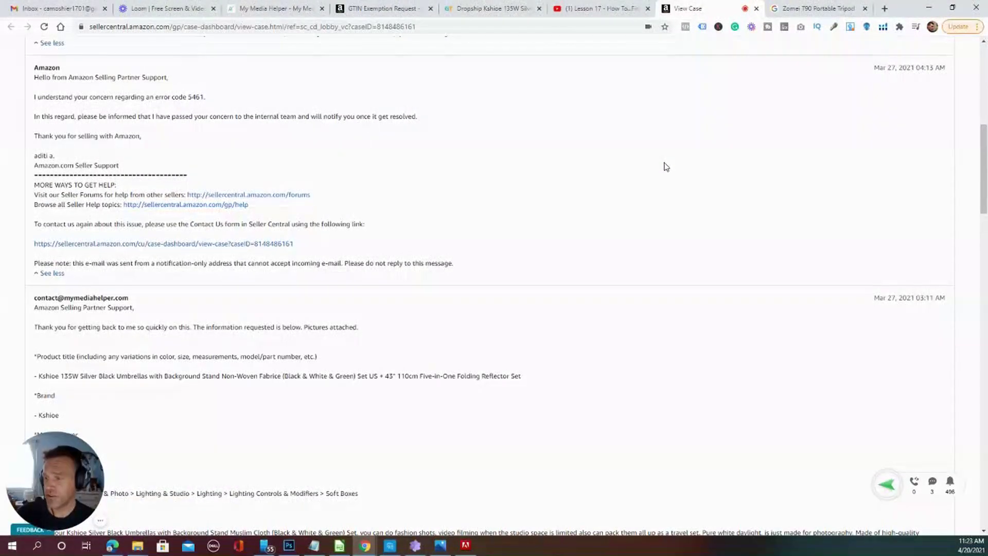
{"action": "scroll", "coordinate": [664, 167], "scroll_direction": "up", "scroll_amount": 9}
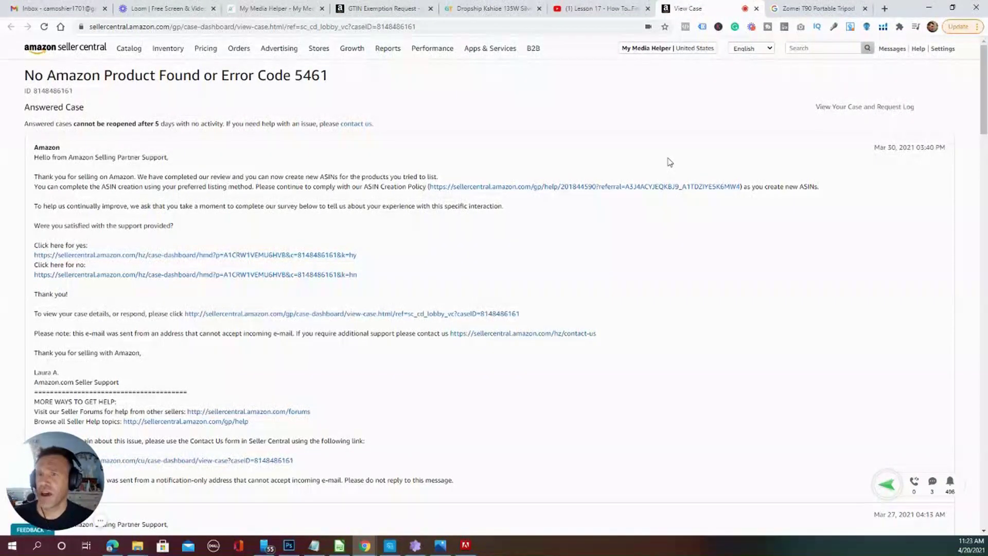
Open Seller Central home from the amazon logo in a new tab
{"action": "left_click", "coordinate": [387, 10]}
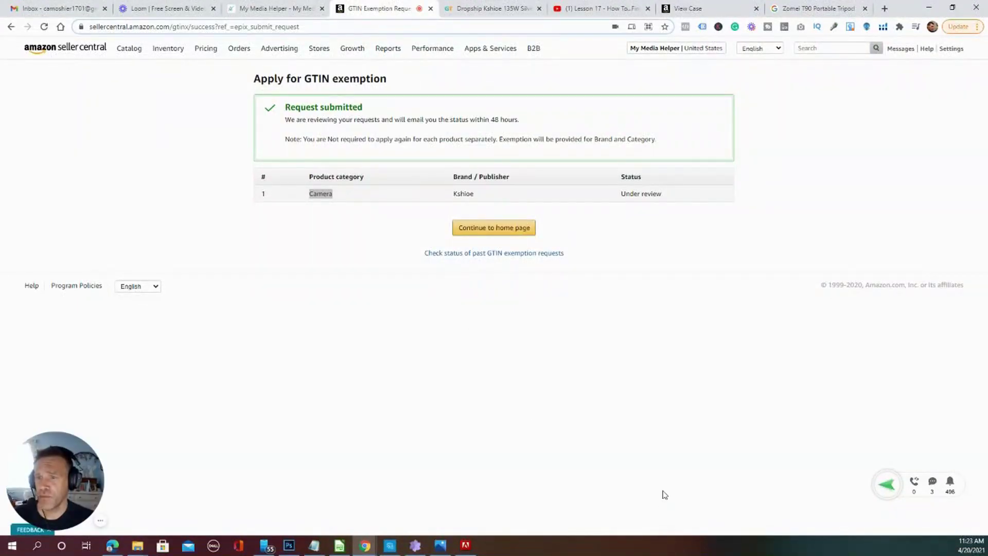
{"action": "left_click", "coordinate": [645, 321]}
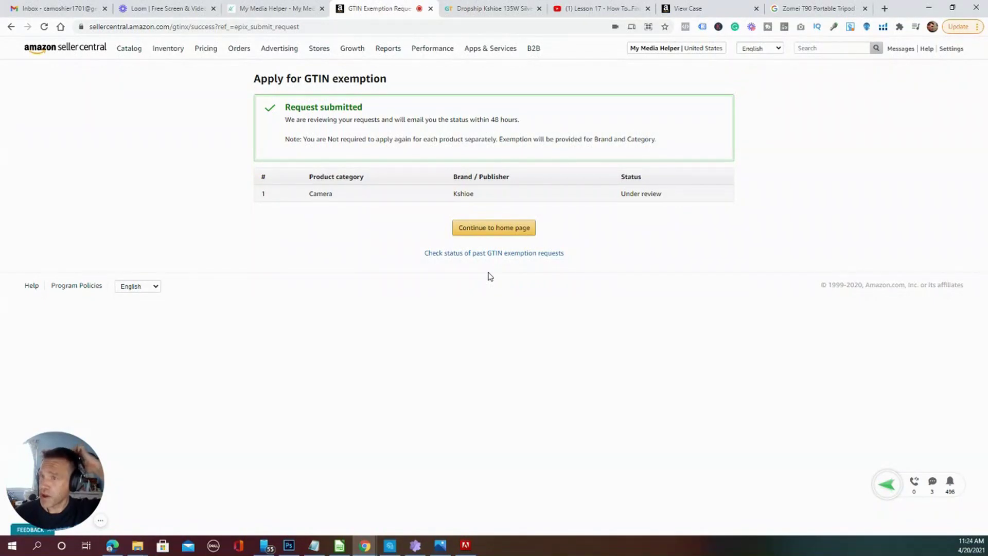
{"action": "right_click", "coordinate": [75, 55]}
{"action": "left_click", "coordinate": [85, 53]}
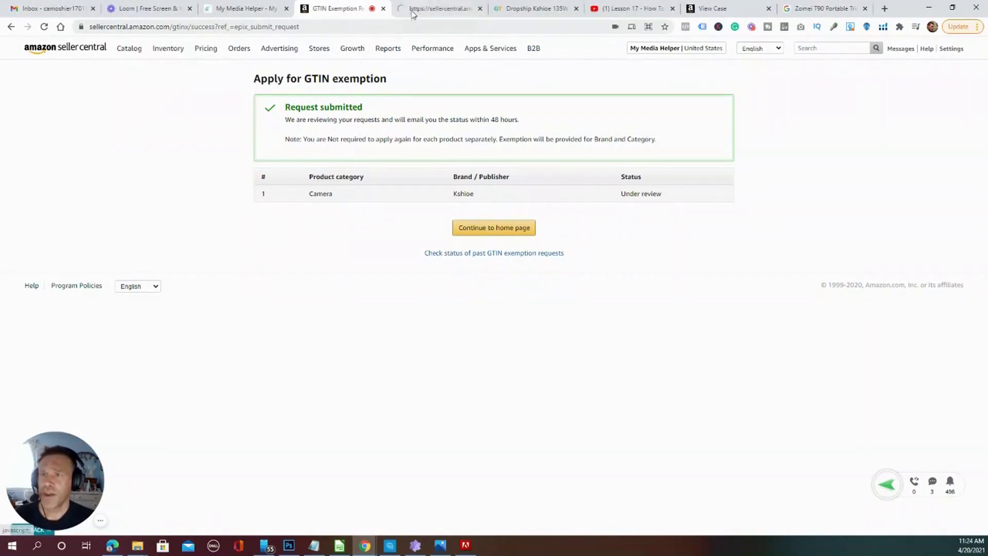
{"action": "left_click", "coordinate": [431, 10]}
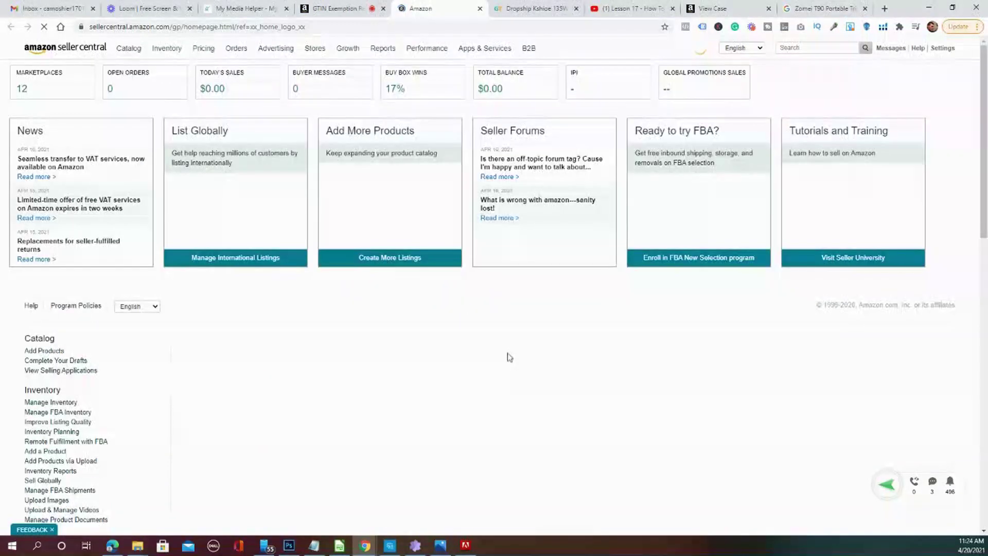
Start a product not sold on Amazon under Appliances > Dishwashers > Built-In Dishwashers
{"action": "left_click", "coordinate": [45, 351]}
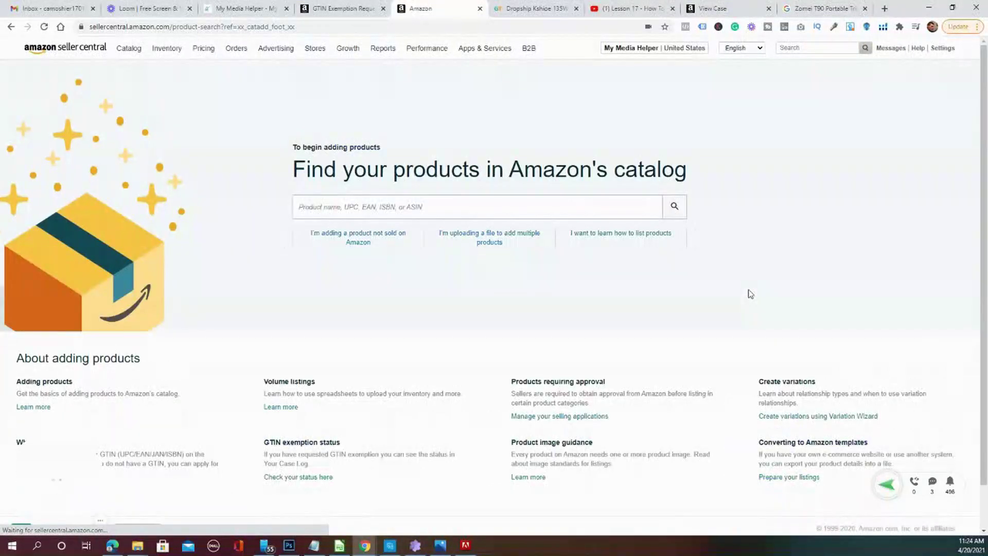
{"action": "left_click", "coordinate": [361, 241]}
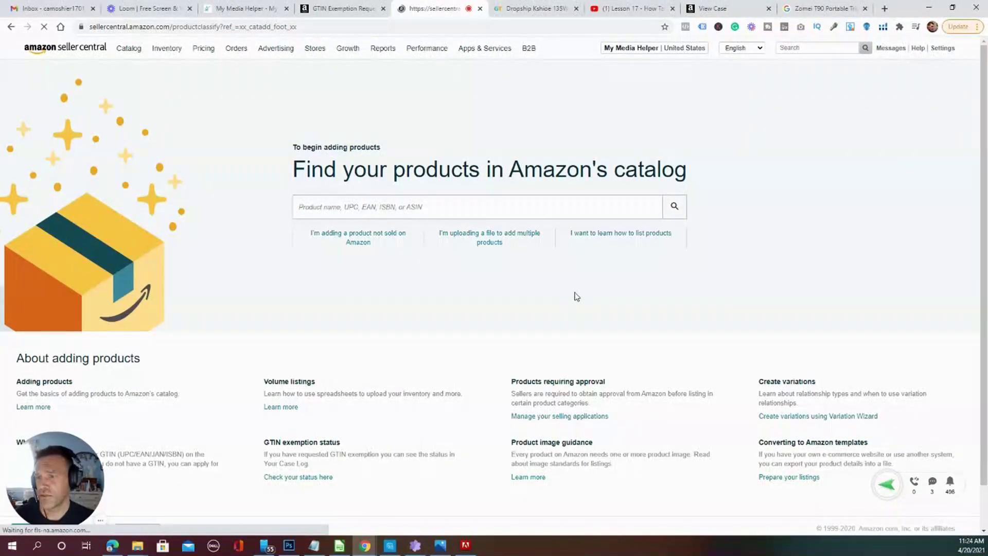
{"action": "scroll", "coordinate": [577, 296], "scroll_direction": "down", "scroll_amount": 4}
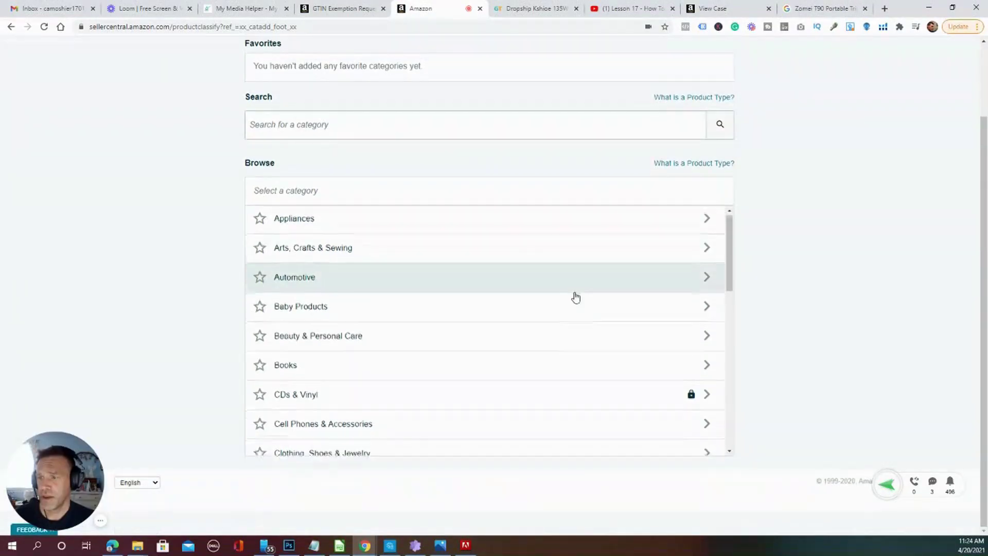
{"action": "scroll", "coordinate": [575, 292], "scroll_direction": "up", "scroll_amount": 2}
{"action": "left_click", "coordinate": [383, 226]}
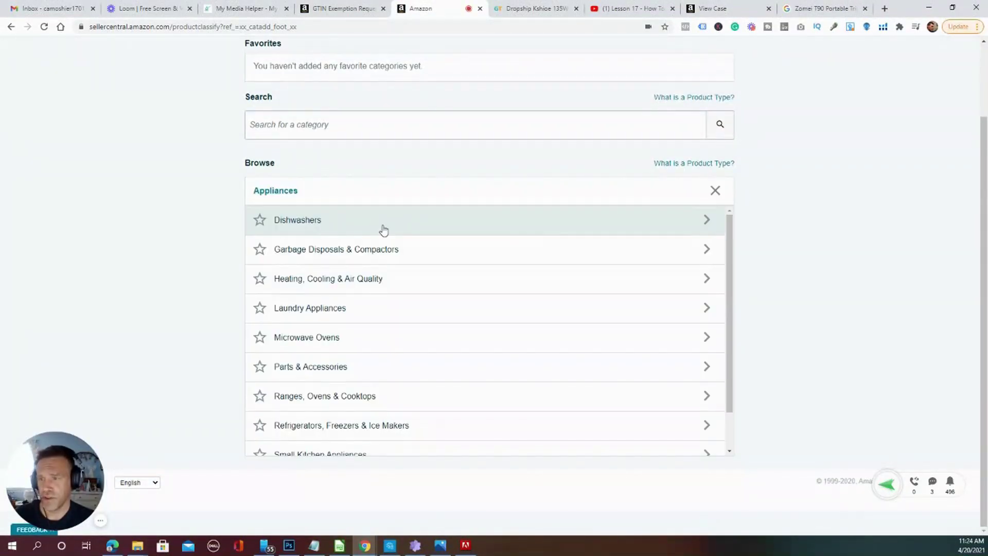
{"action": "left_click", "coordinate": [383, 230]}
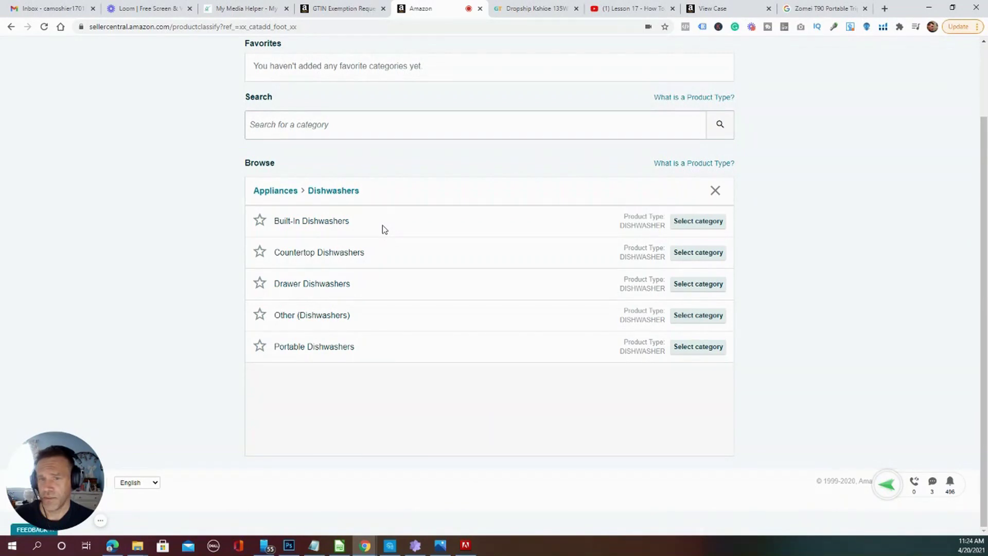
{"action": "left_click", "coordinate": [706, 227]}
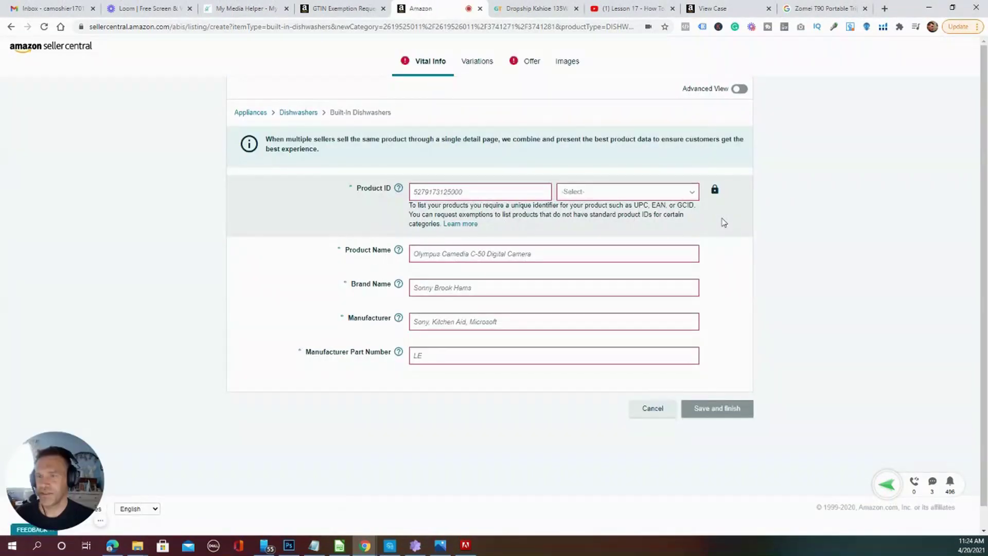
Choose ASIN as ID type, enter the name, and set brand and manufacturer to My Media Helper
{"action": "left_click", "coordinate": [629, 193]}
{"action": "left_click", "coordinate": [600, 304]}
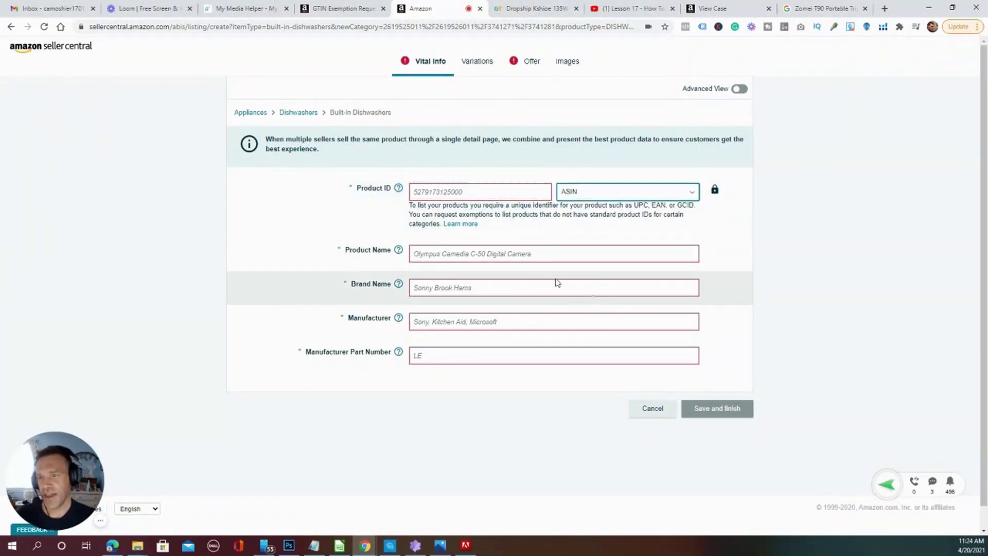
{"action": "left_click", "coordinate": [482, 251]}
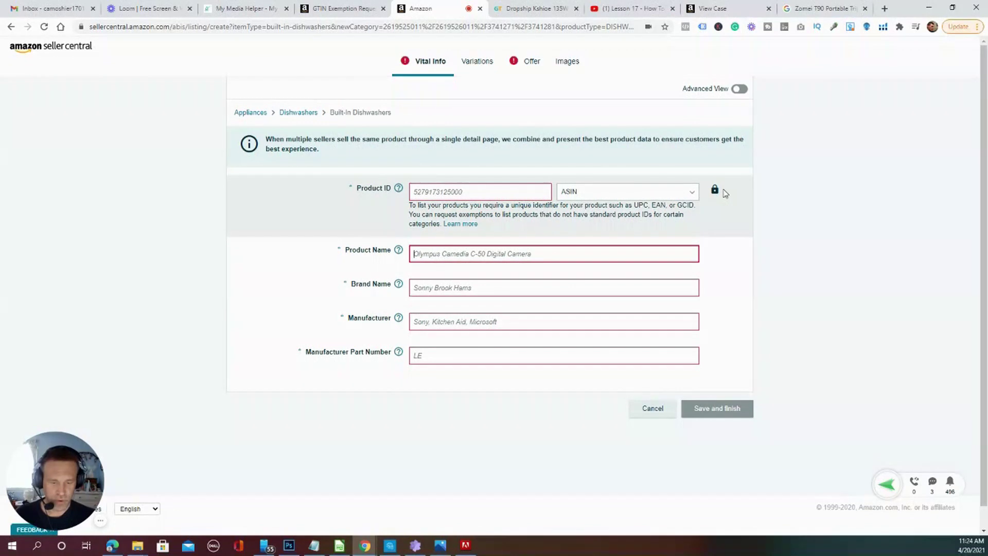
{"action": "type", "text": "This is a product"}
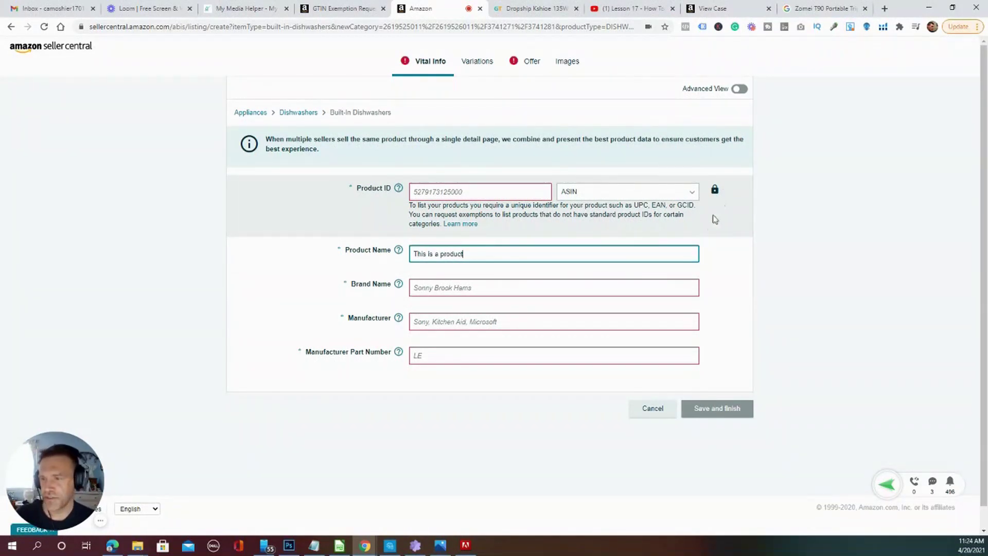
{"action": "left_click", "coordinate": [482, 281]}
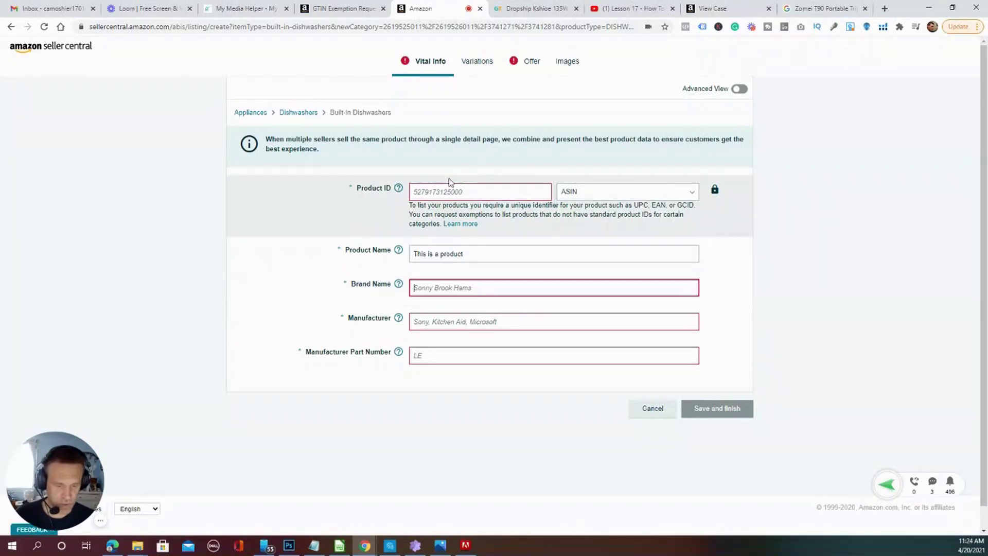
{"action": "type", "text": "My Media Helper"}
{"action": "key", "text": "Tab"}
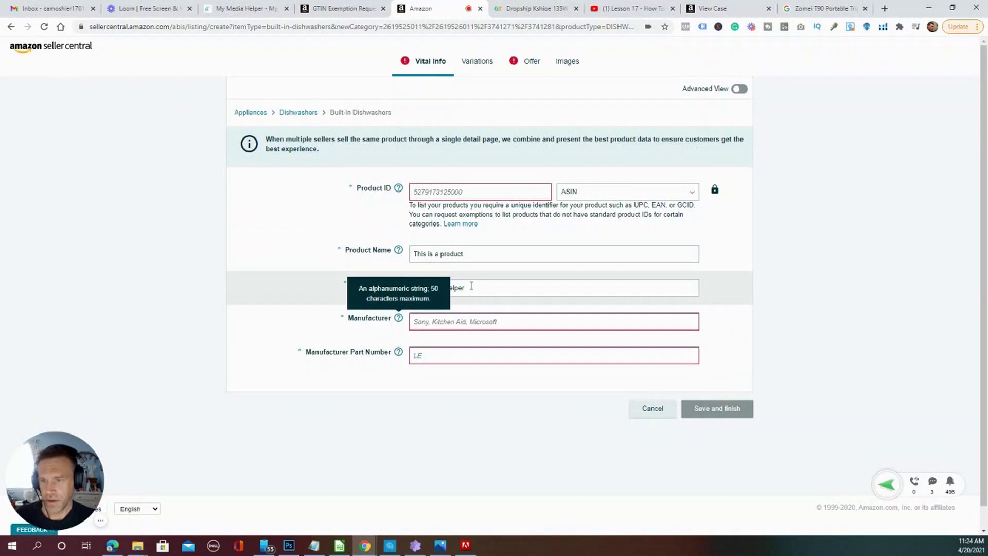
{"action": "key", "text": "shift+Tab"}
{"action": "key", "text": "ctrl+c"}
{"action": "key", "text": "Tab"}
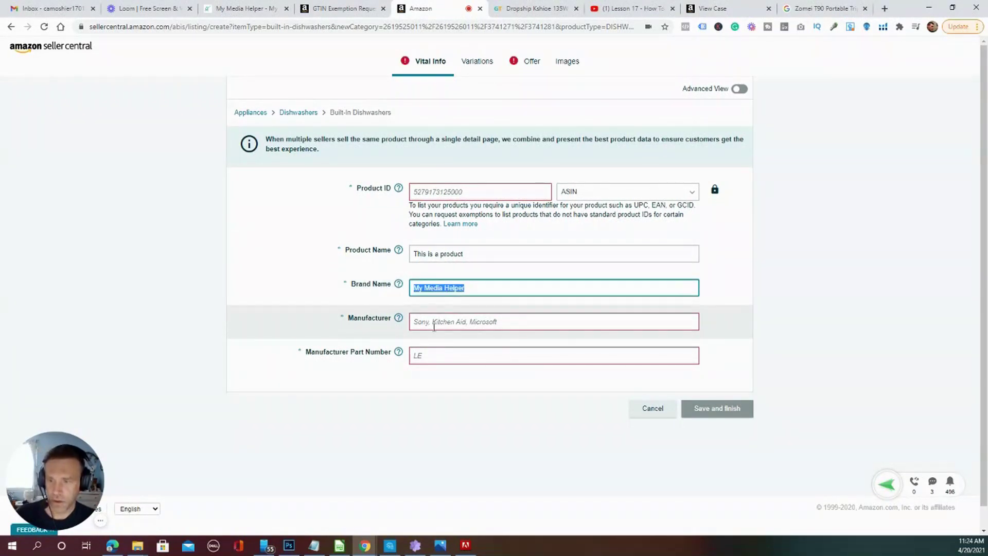
{"action": "key", "text": "ctrl+v"}
{"action": "left_click", "coordinate": [461, 360]}
{"action": "type", "text": "546707021"}
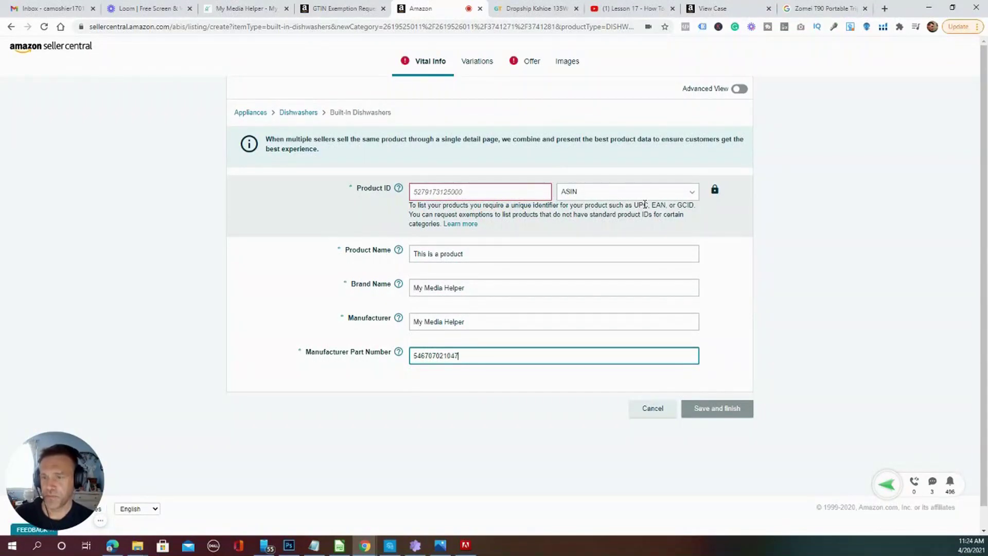
{"action": "left_click", "coordinate": [566, 400]}
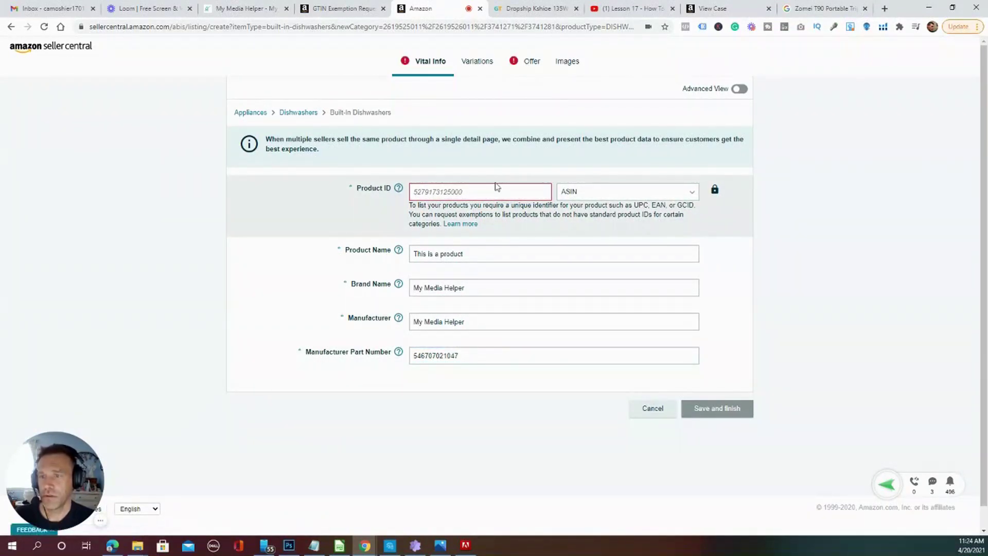
{"action": "left_click", "coordinate": [485, 198]}
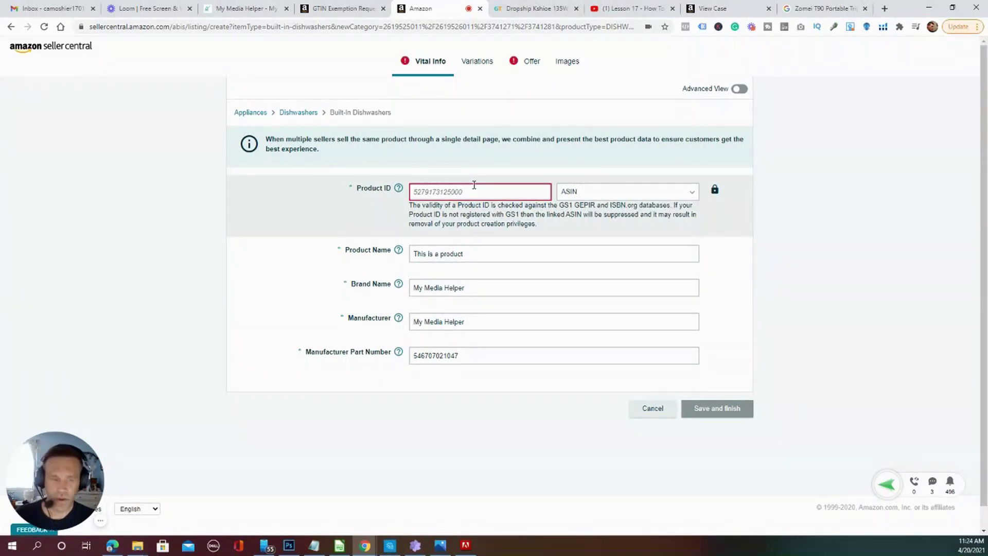
{"action": "type", "text": "12345"}
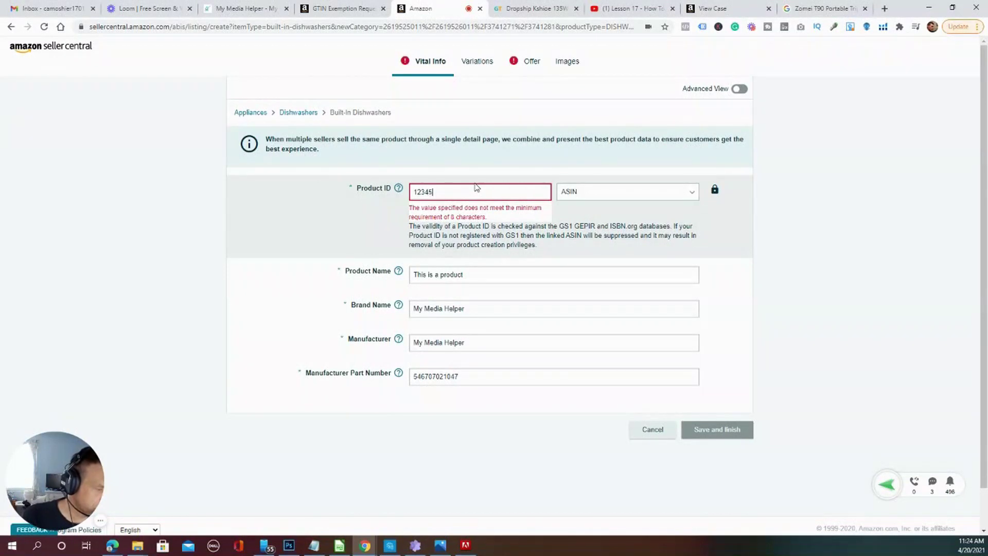
{"action": "type", "text": "67898"}
{"action": "left_click", "coordinate": [896, 330]}
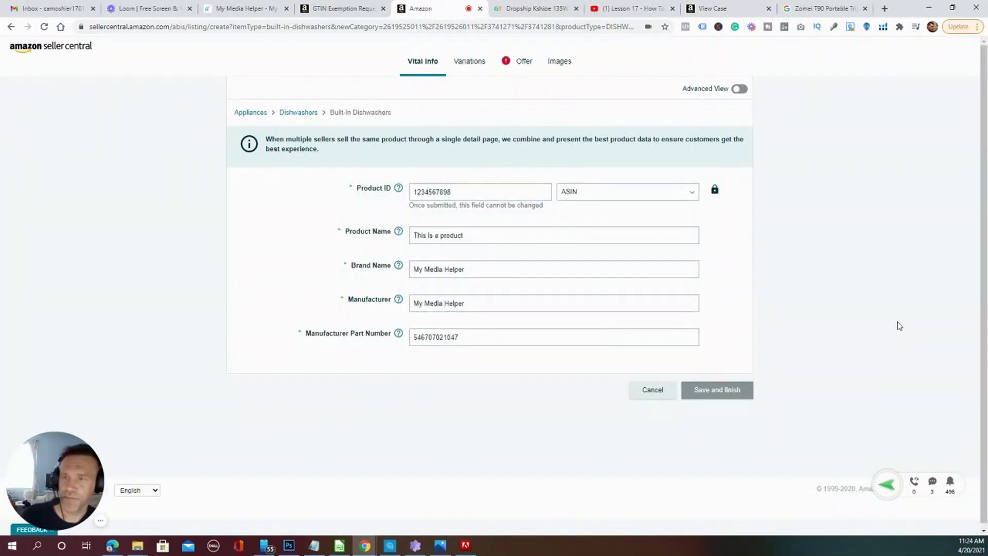
Set price 50, quantity 5 and condition New, save, and check the Product ID error
{"action": "left_click", "coordinate": [513, 63]}
{"action": "left_click", "coordinate": [460, 242]}
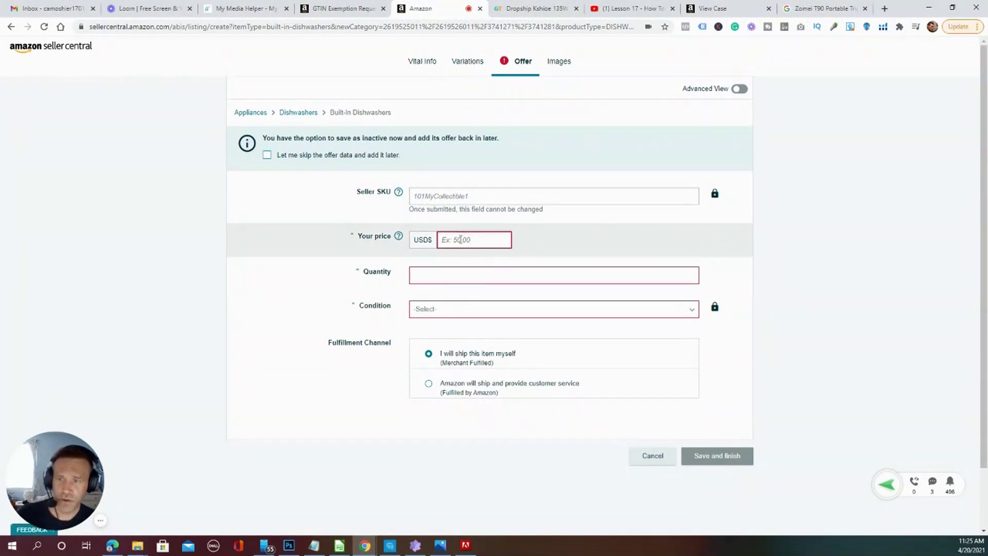
{"action": "type", "text": "50"}
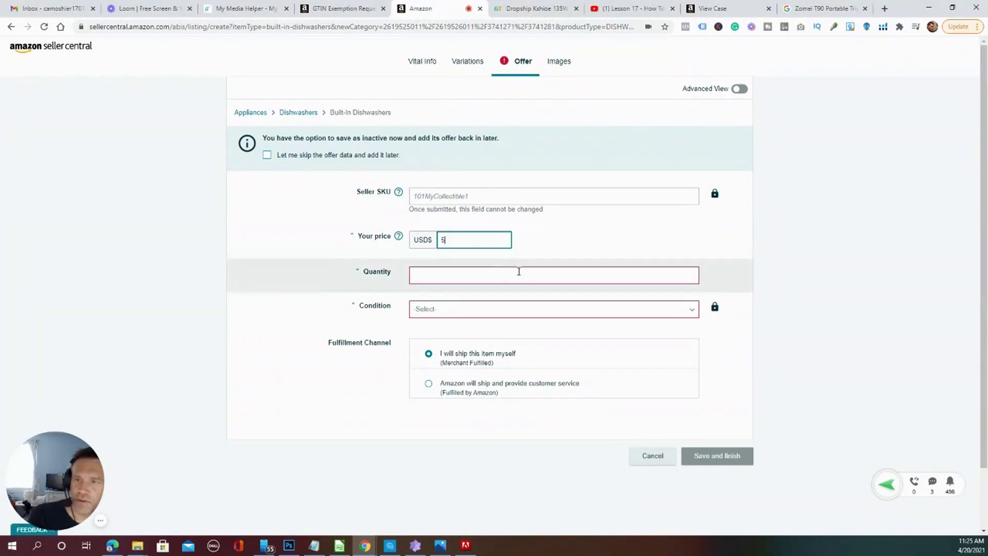
{"action": "left_click", "coordinate": [545, 273]}
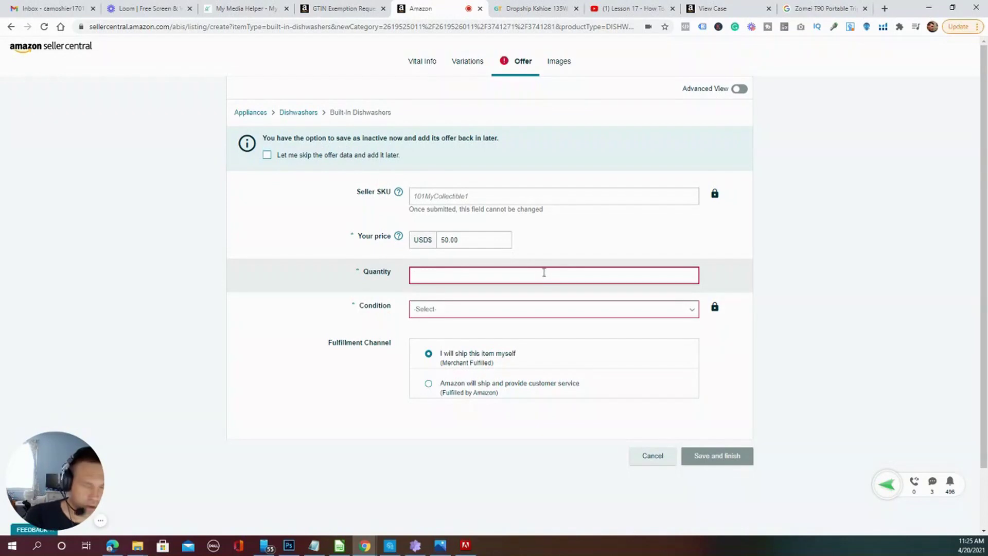
{"action": "type", "text": "5"}
{"action": "left_click", "coordinate": [529, 310]}
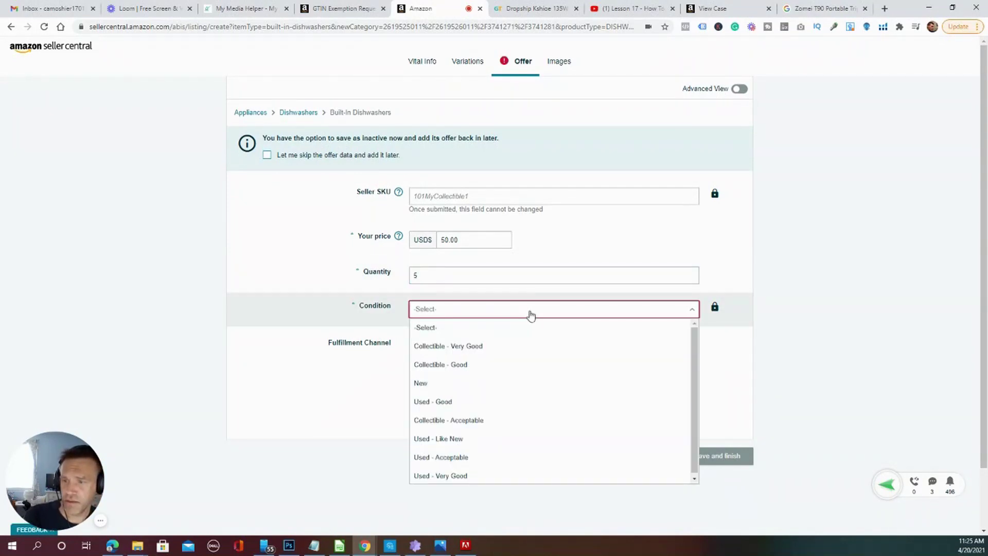
{"action": "left_click", "coordinate": [491, 384]}
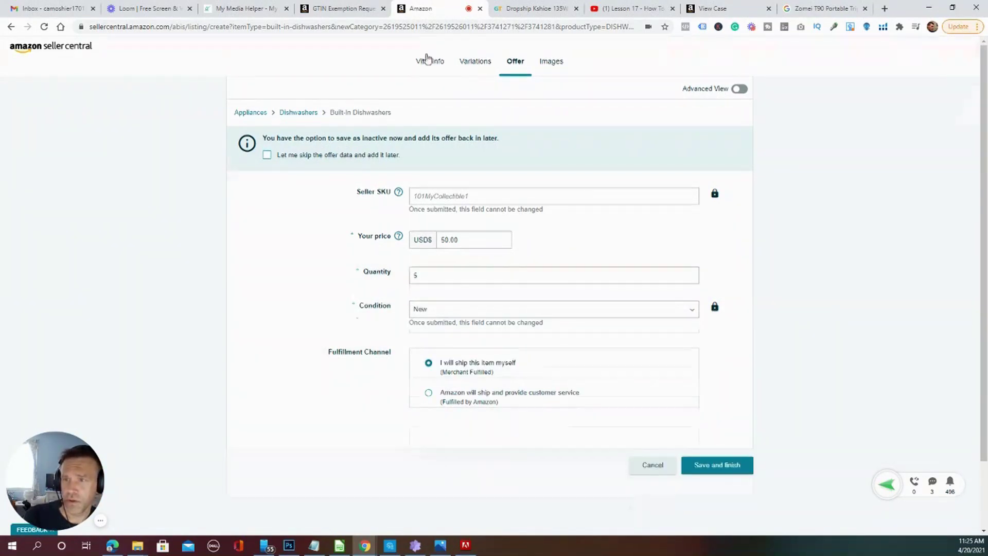
{"action": "left_click", "coordinate": [717, 465]}
{"action": "left_click", "coordinate": [444, 113]}
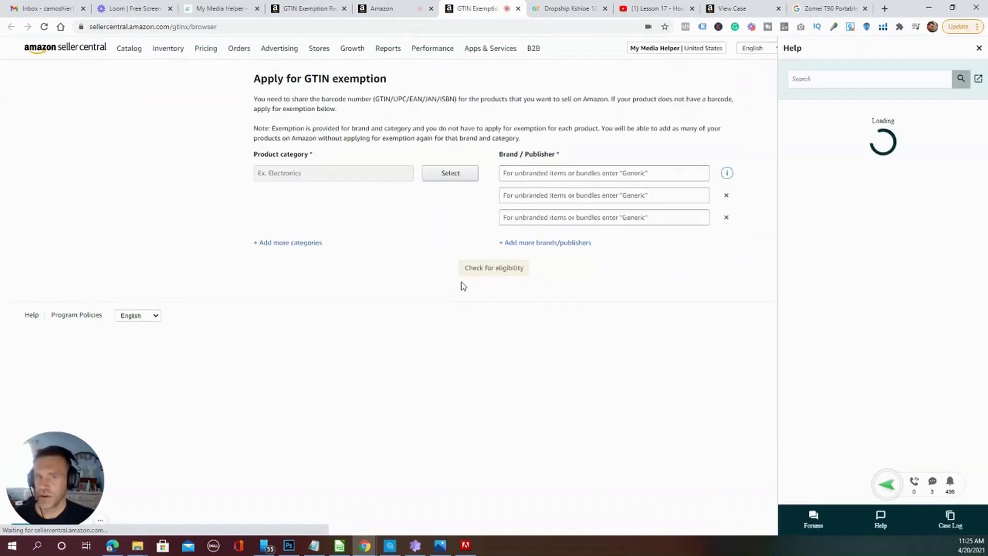
Select Electronics, enter brand Generic, and run the GTIN exemption eligibility check
{"action": "left_click", "coordinate": [979, 49]}
{"action": "left_click", "coordinate": [443, 176]}
{"action": "scroll", "coordinate": [466, 316], "scroll_direction": "down", "scroll_amount": 3}
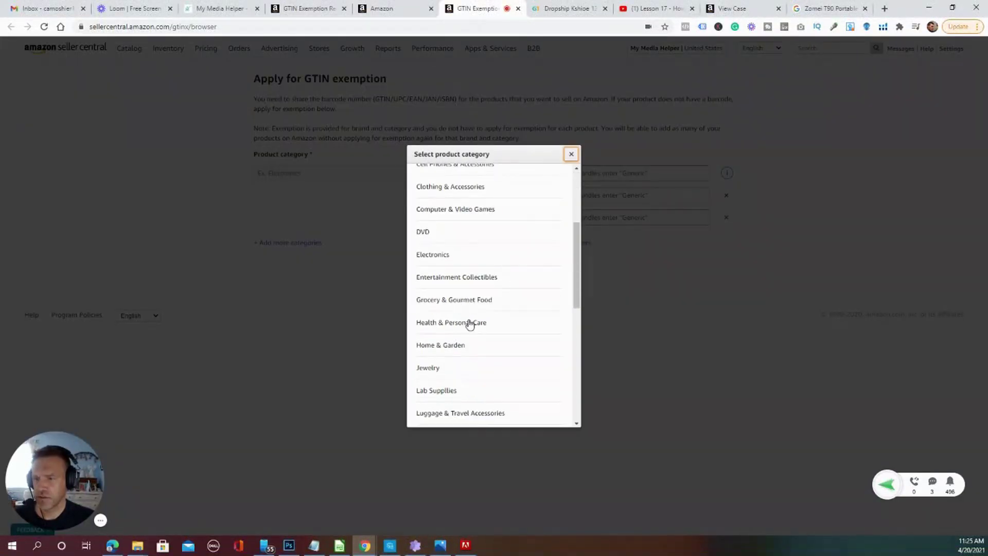
{"action": "left_click", "coordinate": [440, 254]}
{"action": "left_click", "coordinate": [590, 178]}
{"action": "type", "text": "Generic"}
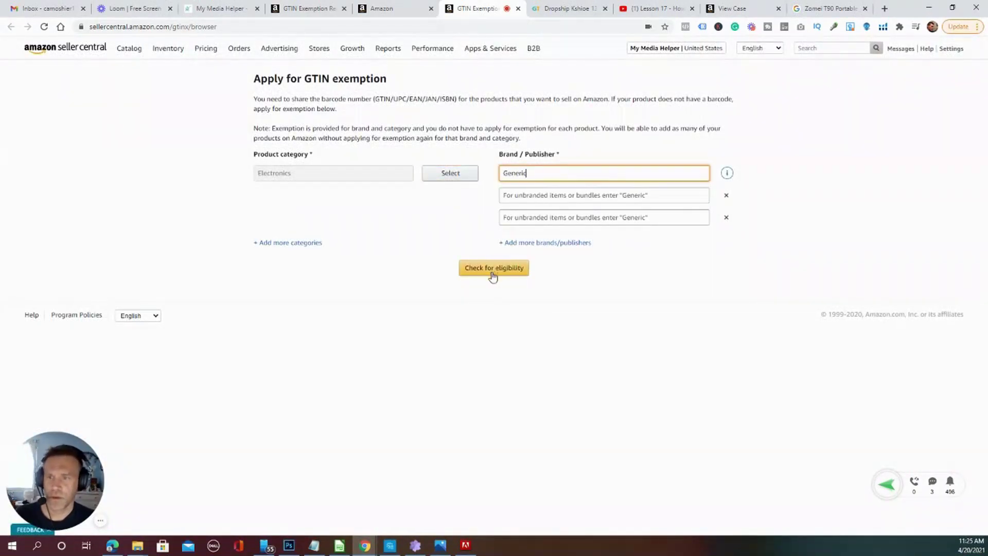
{"action": "left_click", "coordinate": [492, 267]}
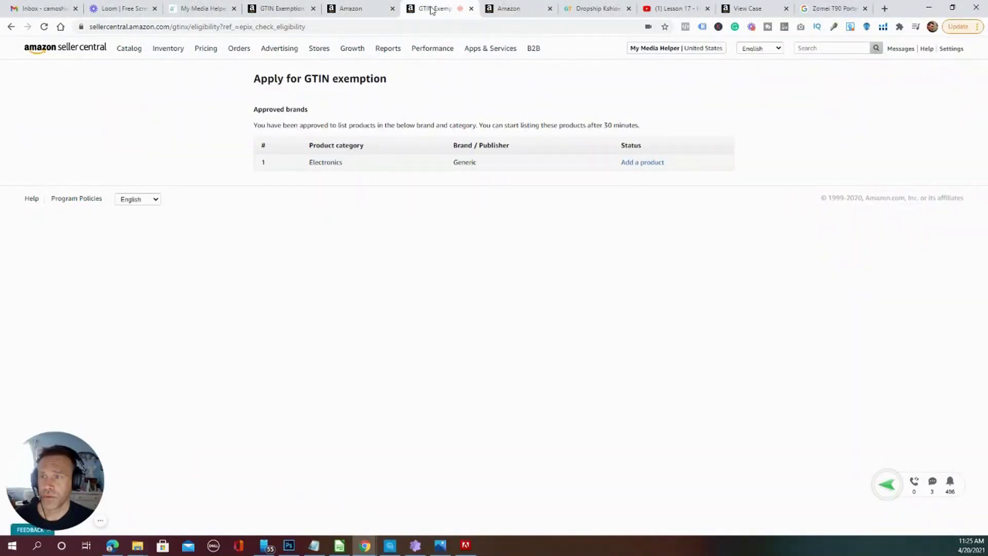
Go to the submitted Kshioe GTIN exemption request tab and reload it
{"action": "left_click", "coordinate": [502, 10]}
{"action": "left_click", "coordinate": [462, 12]}
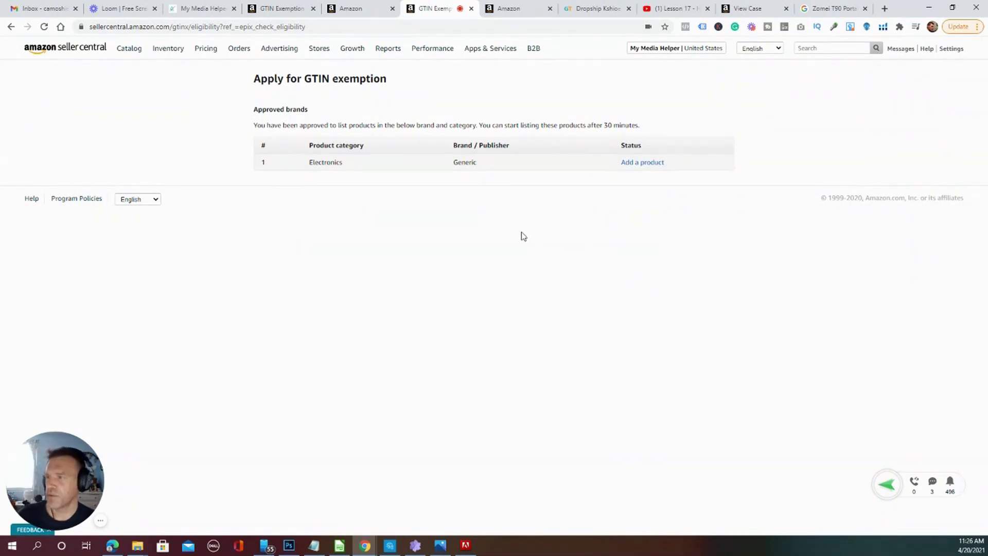
{"action": "left_click", "coordinate": [361, 9]}
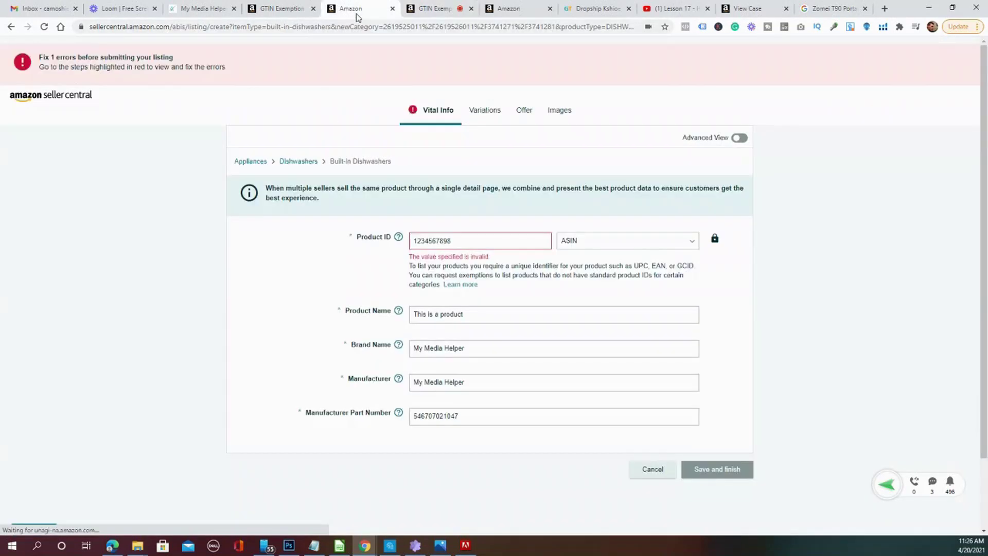
{"action": "left_click", "coordinate": [276, 9]}
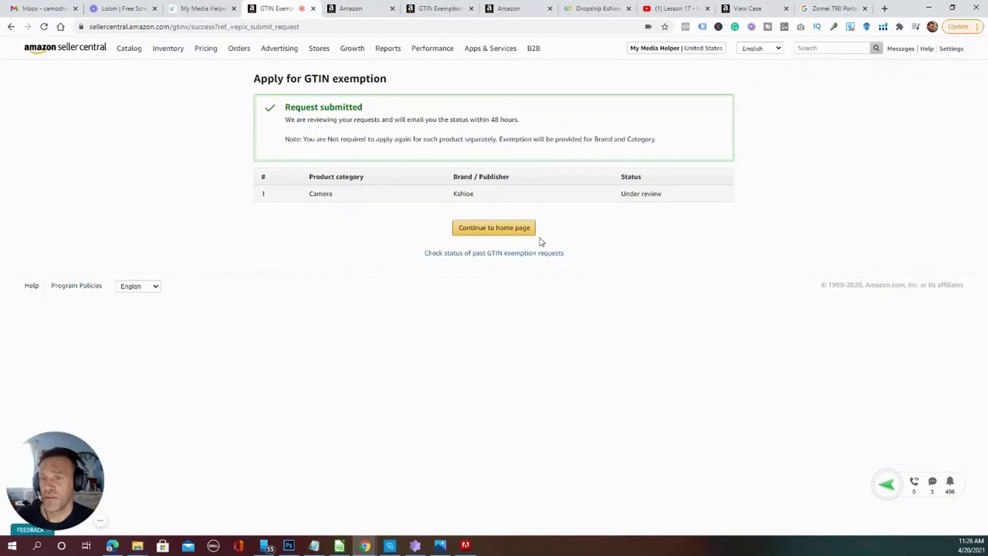
{"action": "left_click", "coordinate": [44, 26]}
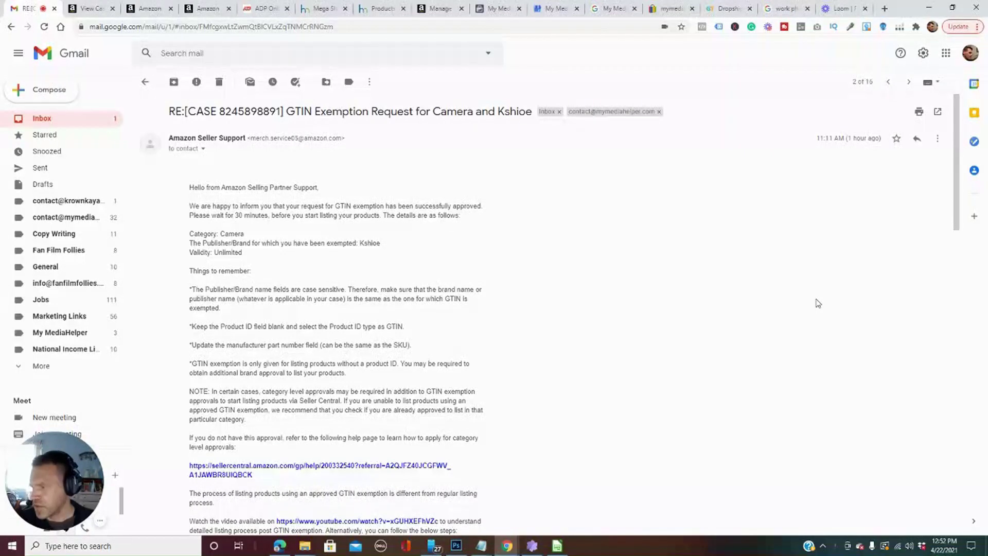
Scroll through the Camera/Kshioe GTIN exemption approval email
{"action": "scroll", "coordinate": [818, 304], "scroll_direction": "down", "scroll_amount": 1}
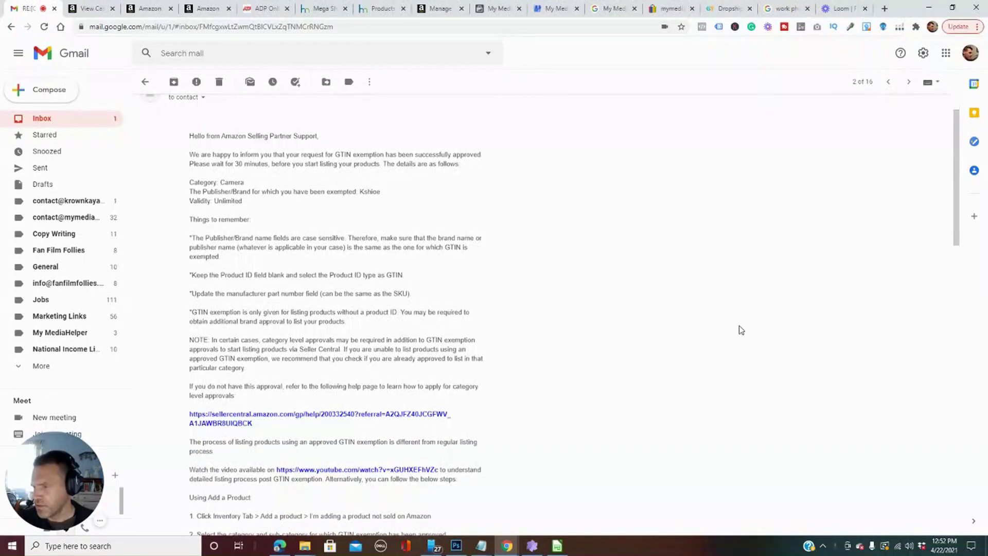
{"action": "scroll", "coordinate": [741, 330], "scroll_direction": "down", "scroll_amount": 5}
{"action": "scroll", "coordinate": [742, 330], "scroll_direction": "up", "scroll_amount": 6}
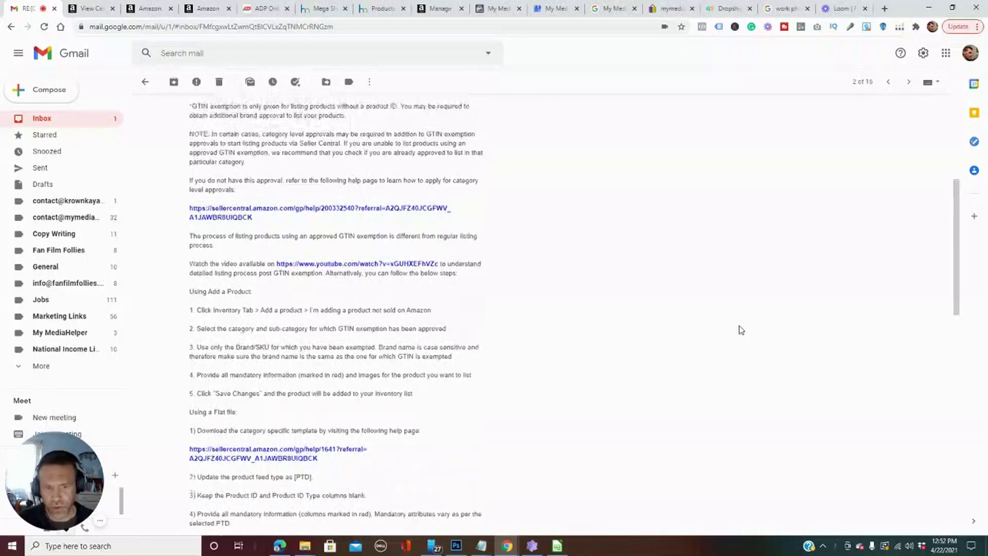
{"action": "scroll", "coordinate": [741, 330], "scroll_direction": "down", "scroll_amount": 4}
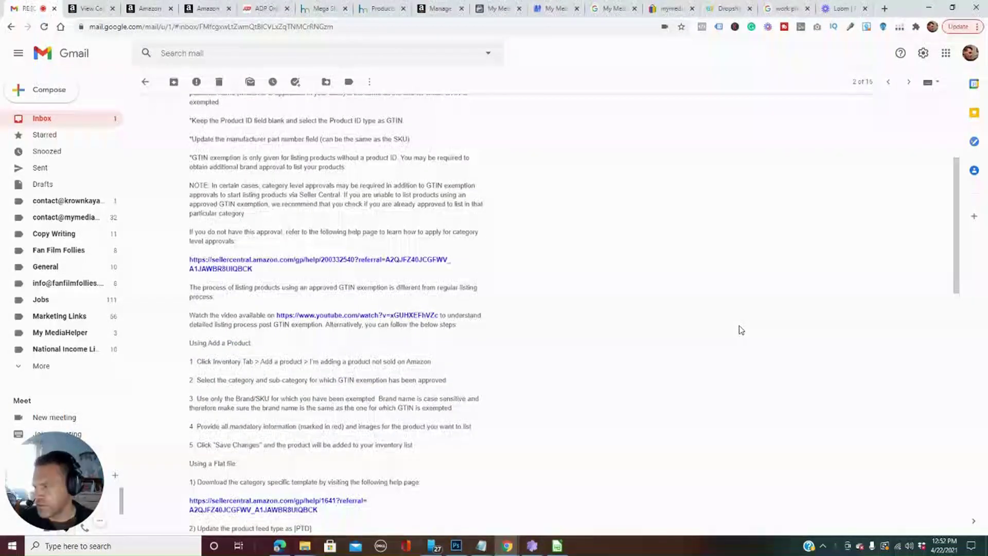
{"action": "scroll", "coordinate": [741, 330], "scroll_direction": "down", "scroll_amount": 10}
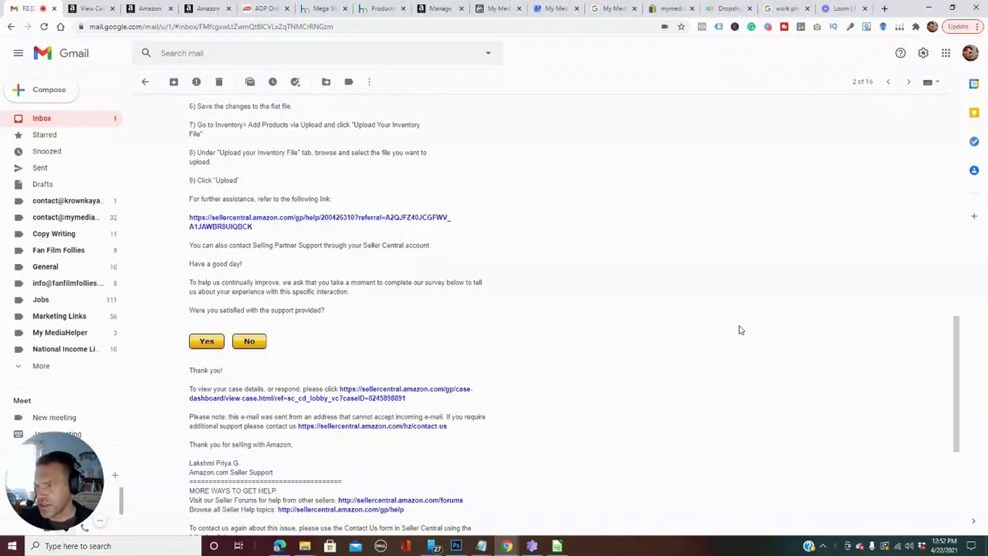
{"action": "scroll", "coordinate": [742, 330], "scroll_direction": "down", "scroll_amount": 3}
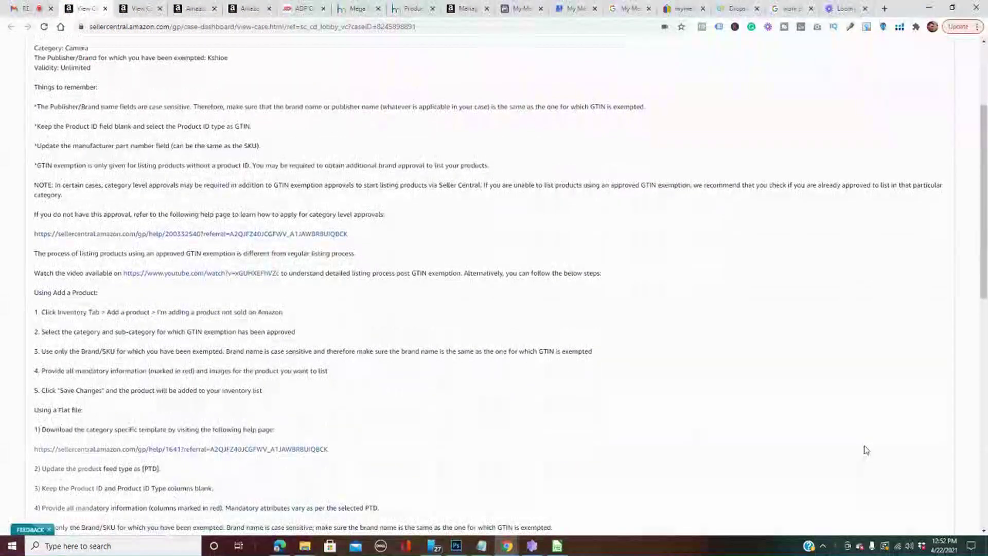
Scroll through the Camera/Kshioe exemption case page
{"action": "scroll", "coordinate": [866, 450], "scroll_direction": "up", "scroll_amount": 3}
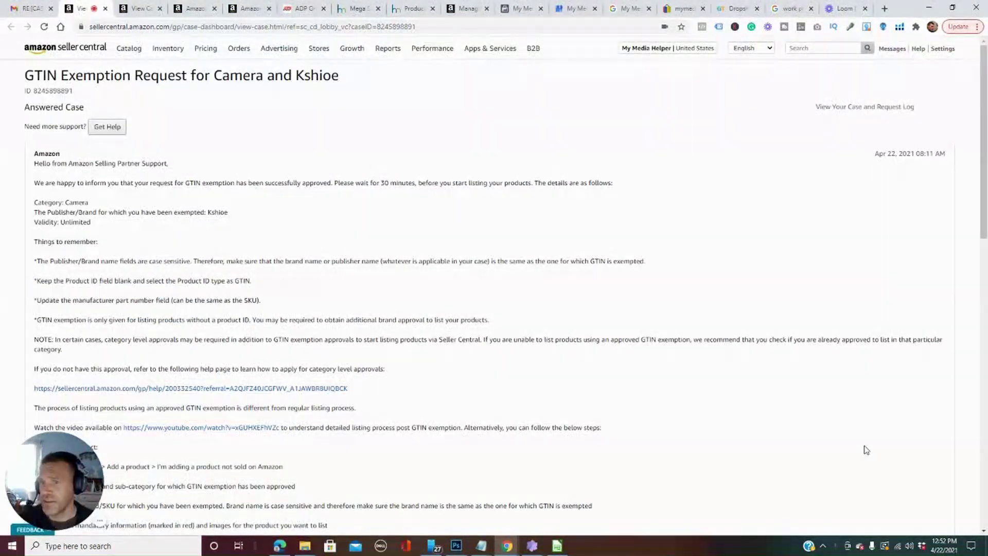
{"action": "scroll", "coordinate": [867, 450], "scroll_direction": "down", "scroll_amount": 20}
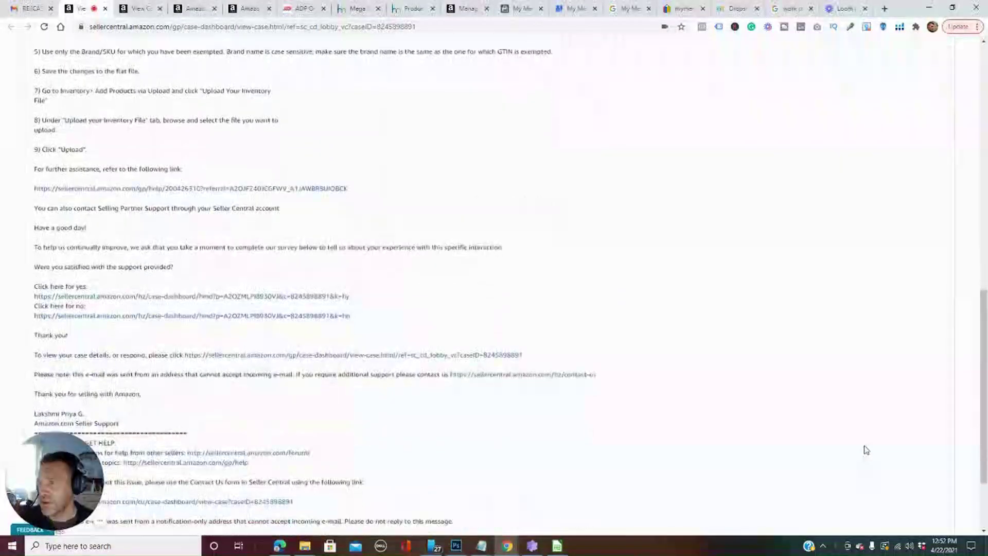
{"action": "scroll", "coordinate": [866, 450], "scroll_direction": "up", "scroll_amount": 15}
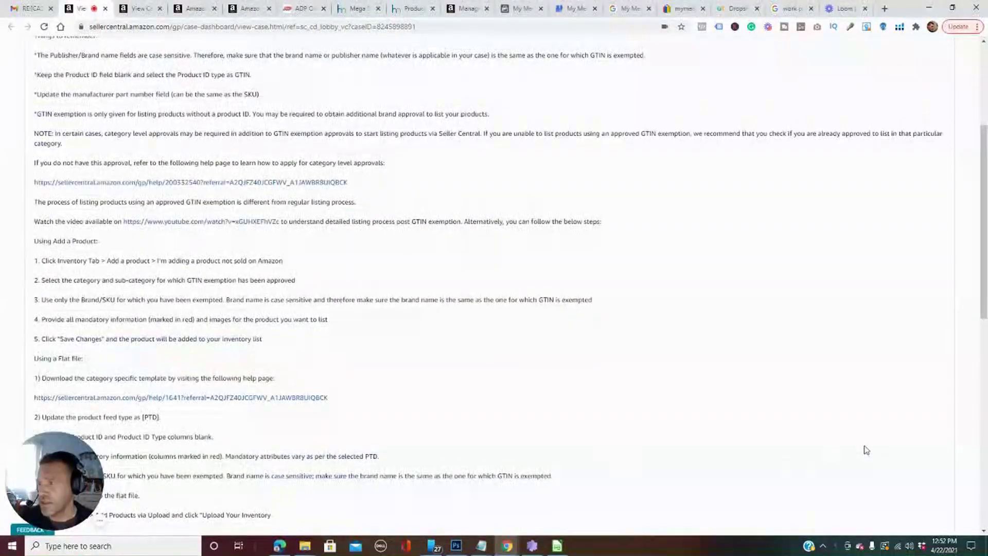
{"action": "scroll", "coordinate": [867, 450], "scroll_direction": "up", "scroll_amount": 4}
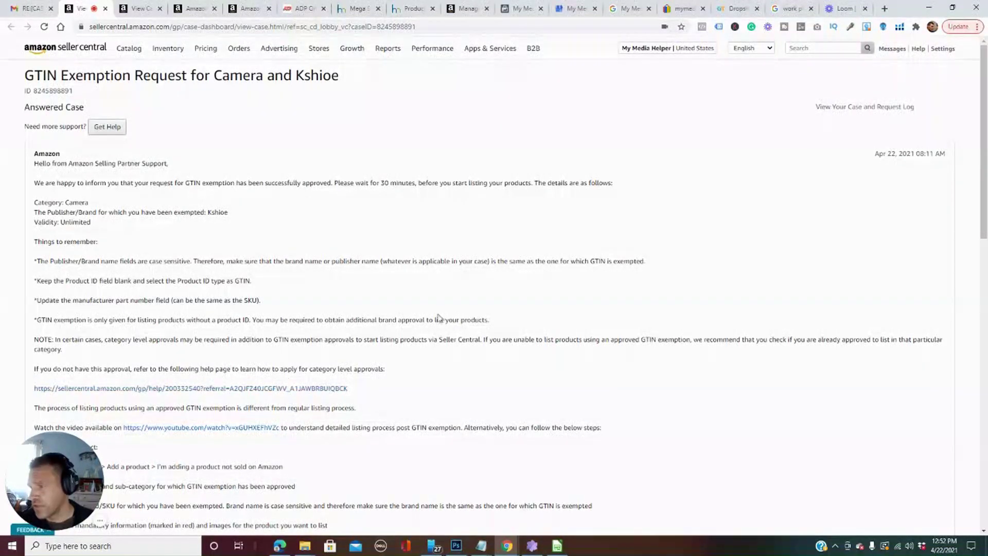
{"action": "scroll", "coordinate": [441, 317], "scroll_direction": "down", "scroll_amount": 3}
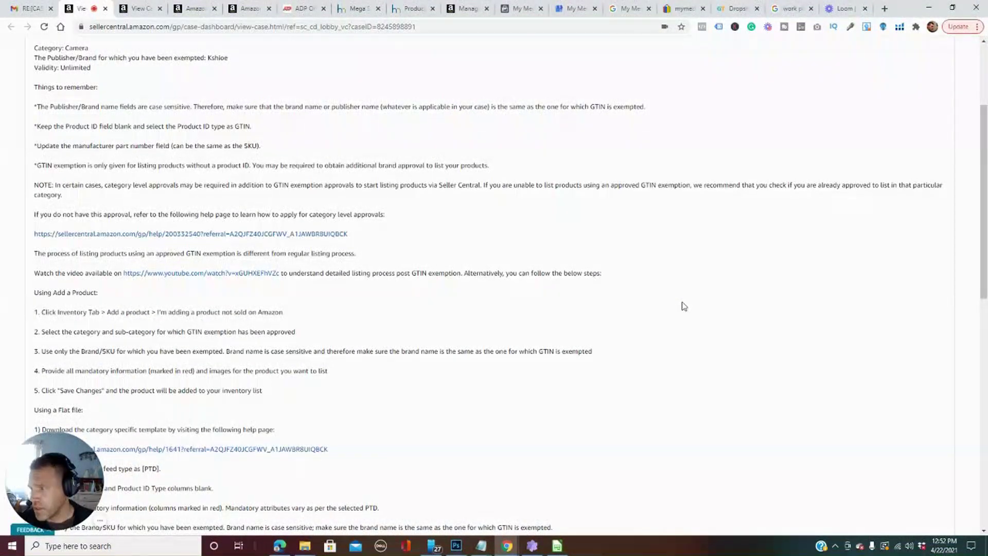
{"action": "scroll", "coordinate": [684, 307], "scroll_direction": "down", "scroll_amount": 2}
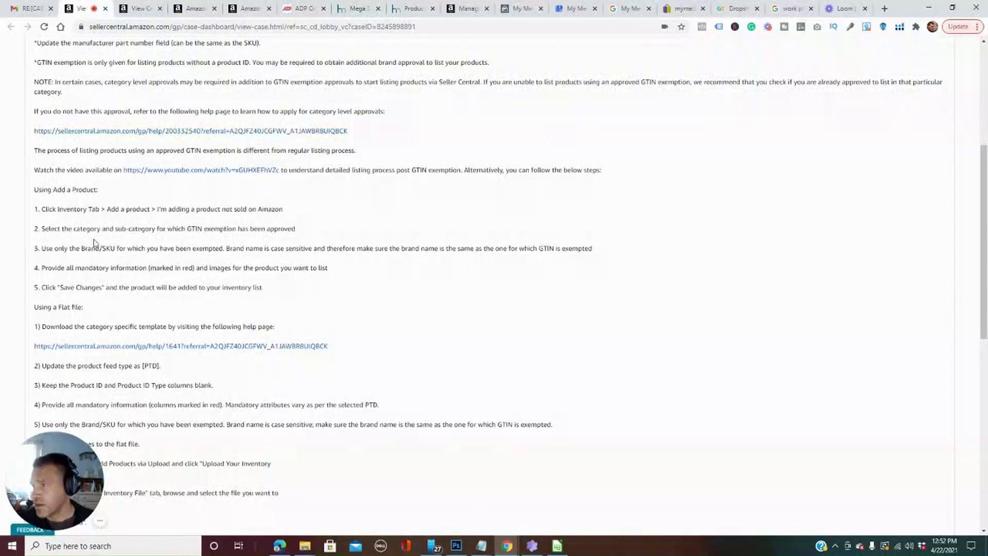
{"action": "scroll", "coordinate": [684, 331], "scroll_direction": "down", "scroll_amount": 2}
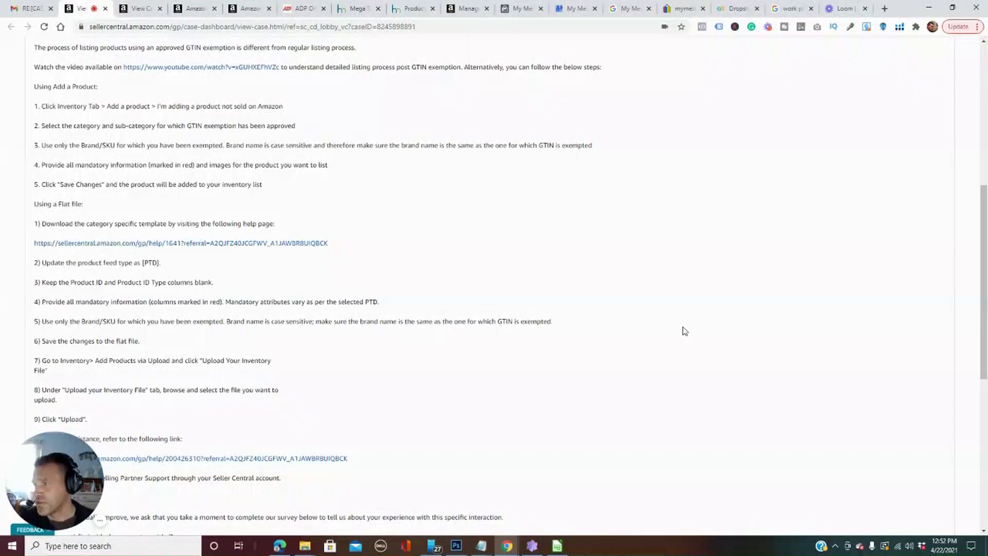
{"action": "scroll", "coordinate": [684, 331], "scroll_direction": "down", "scroll_amount": 3}
{"action": "scroll", "coordinate": [685, 331], "scroll_direction": "down", "scroll_amount": 5}
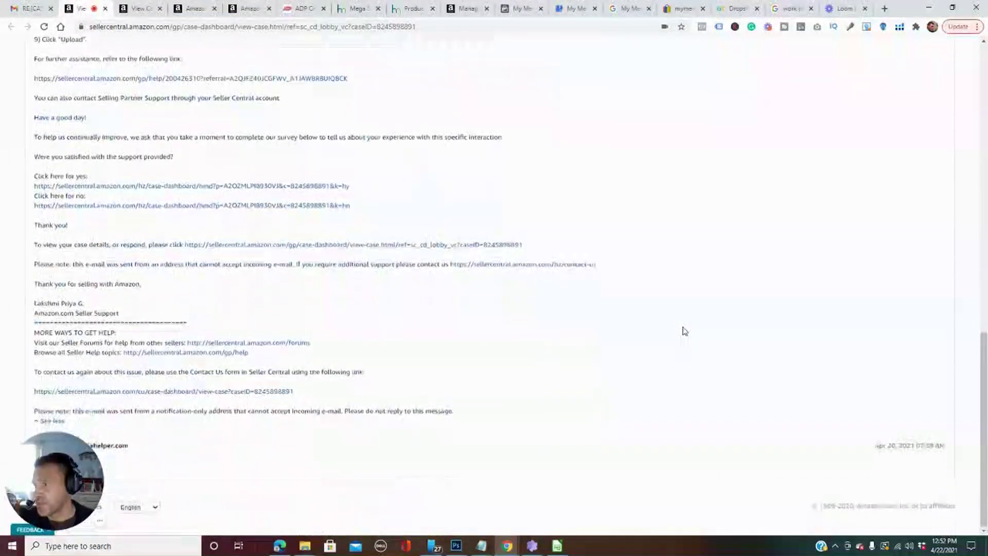
{"action": "scroll", "coordinate": [684, 331], "scroll_direction": "up", "scroll_amount": 2}
{"action": "scroll", "coordinate": [684, 331], "scroll_direction": "up", "scroll_amount": 10}
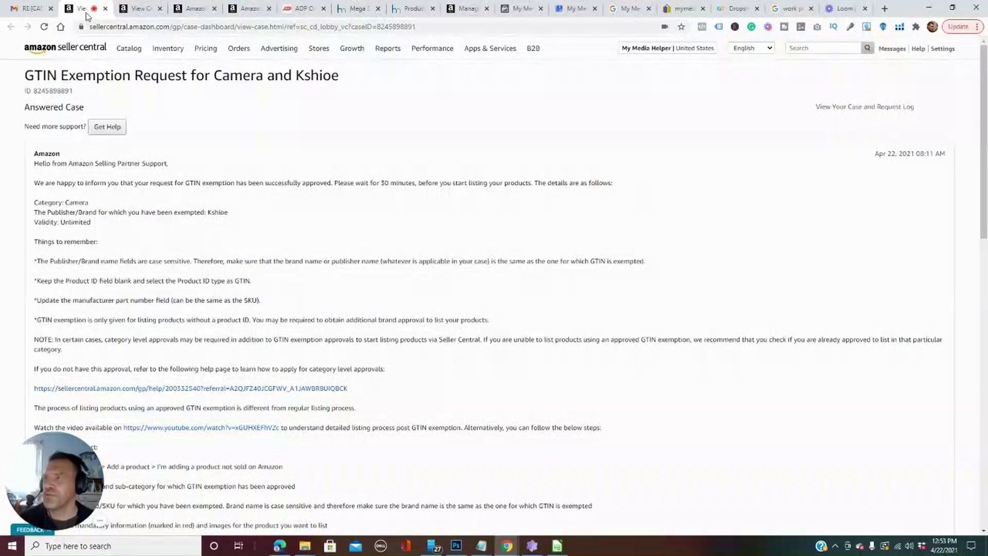
Close the case tab and switch windows back to the Seller Central tab
{"action": "left_click", "coordinate": [105, 8]}
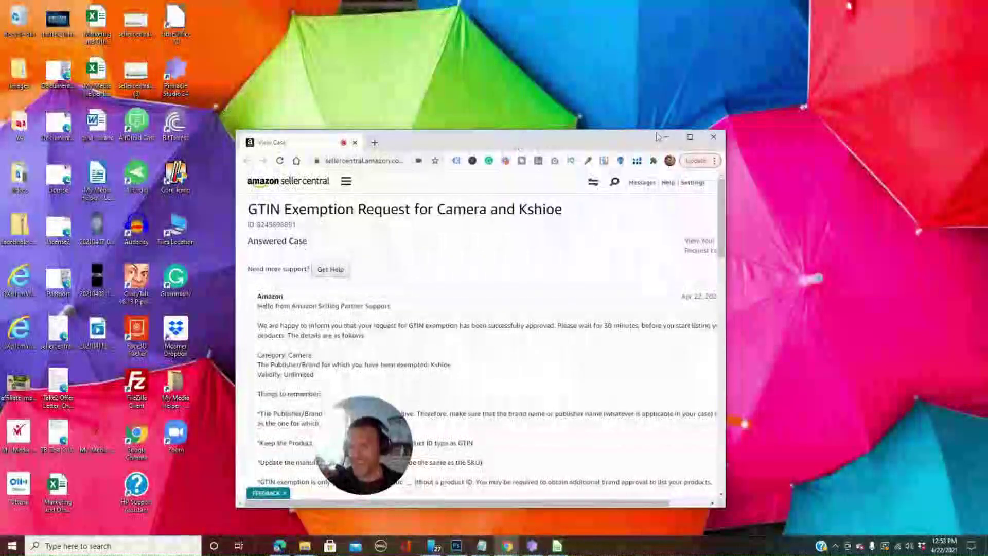
{"action": "left_click", "coordinate": [690, 137]}
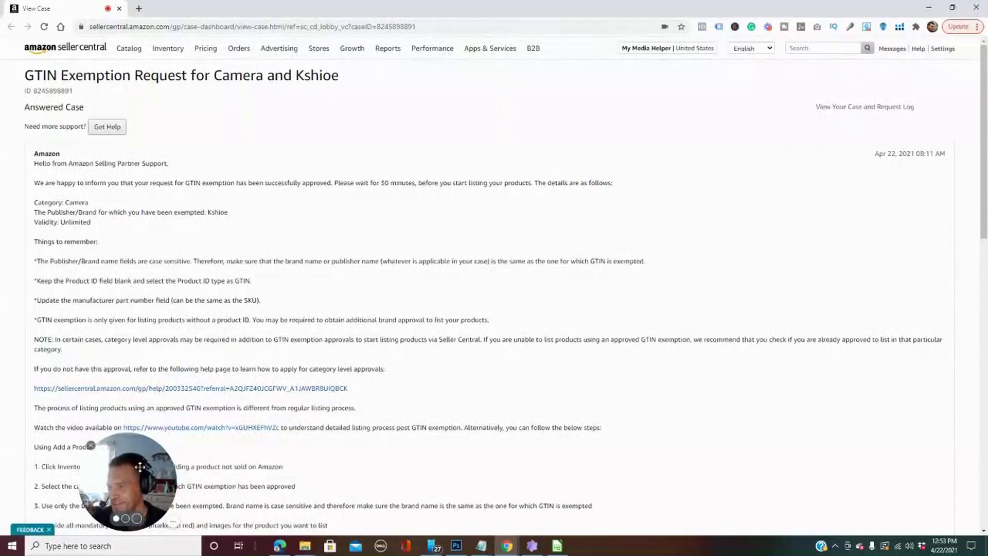
{"action": "left_click_drag", "start_coordinate": [139, 467], "coordinate": [78, 462]}
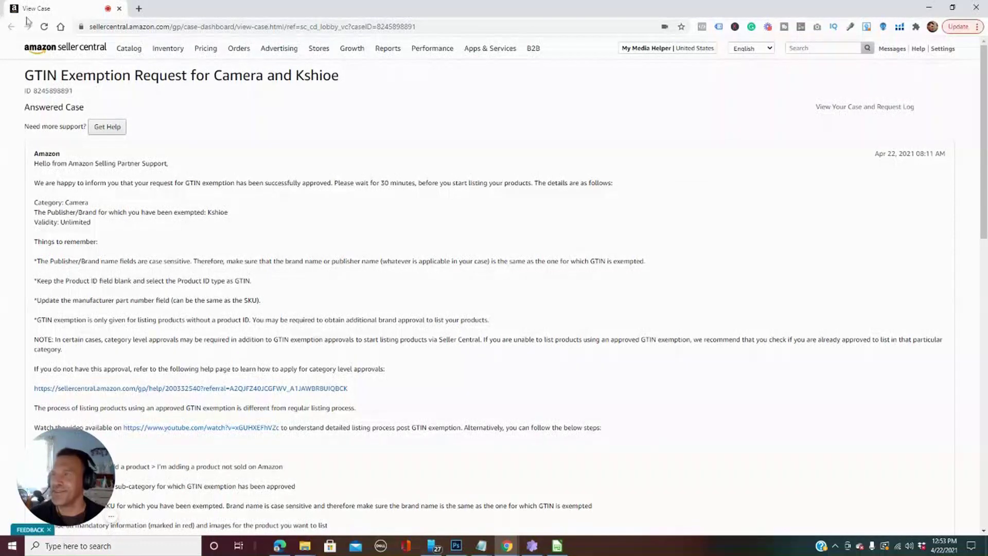
{"action": "left_click_drag", "start_coordinate": [43, 13], "coordinate": [77, 2]}
{"action": "left_click", "coordinate": [508, 547]}
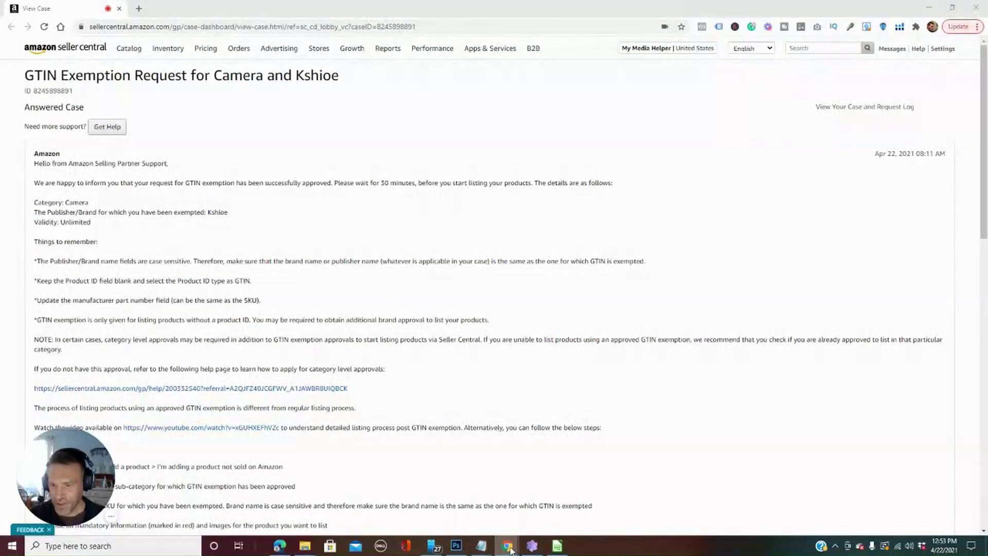
{"action": "mouse_move", "coordinate": [511, 548]}
{"action": "left_click", "coordinate": [342, 521]}
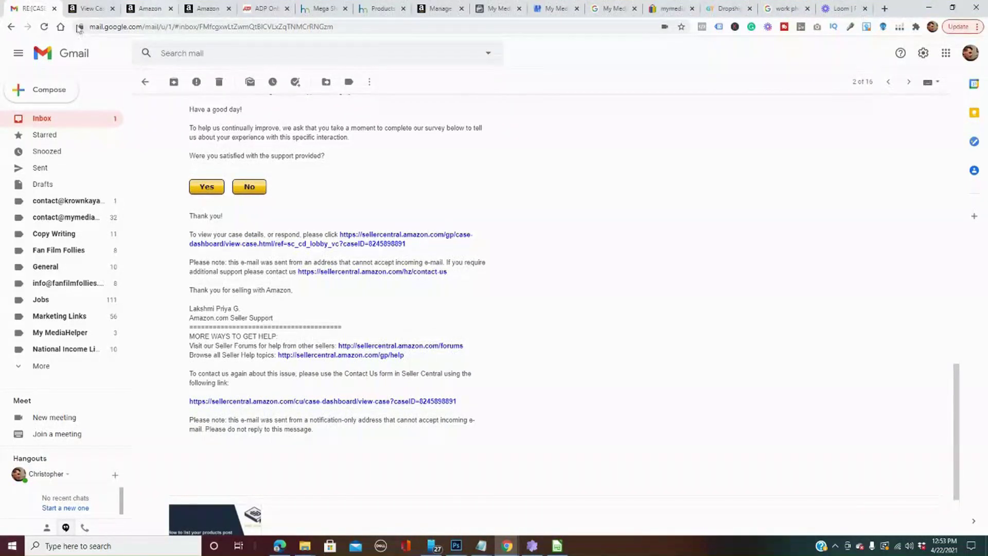
{"action": "left_click", "coordinate": [85, 8]}
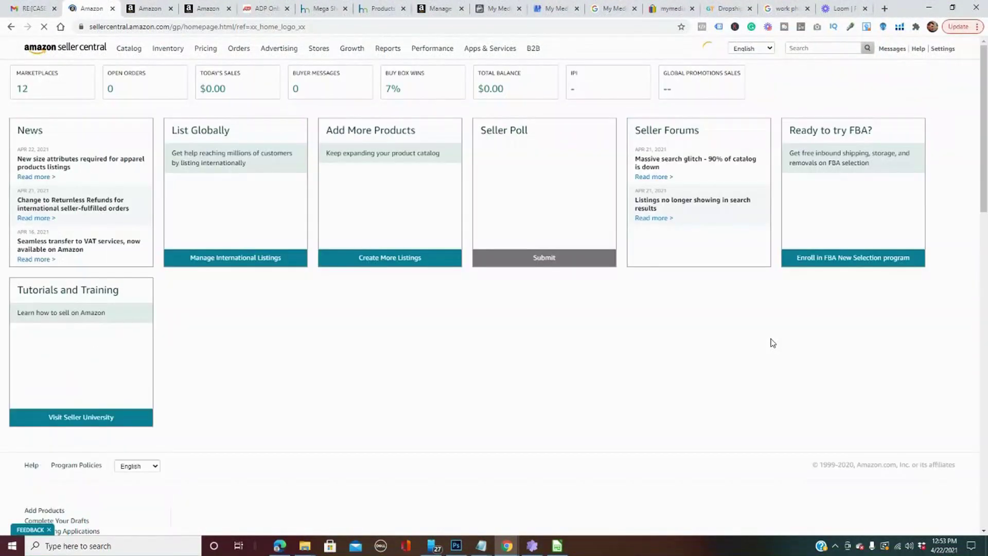
Browse the GoTen camera listings and open the Kshioe 135W umbrella kit page
{"action": "left_click", "coordinate": [731, 9]}
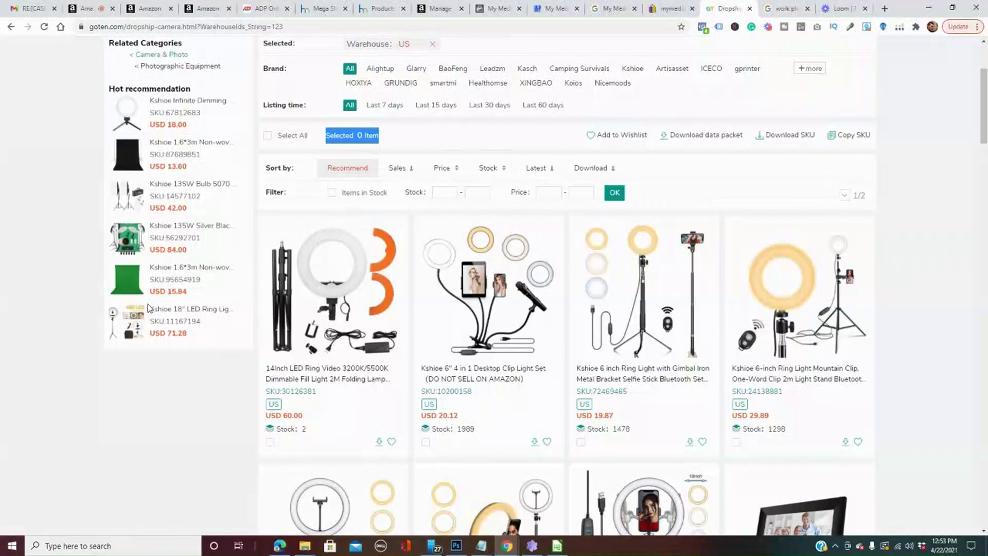
{"action": "scroll", "coordinate": [767, 354], "scroll_direction": "down", "scroll_amount": 18}
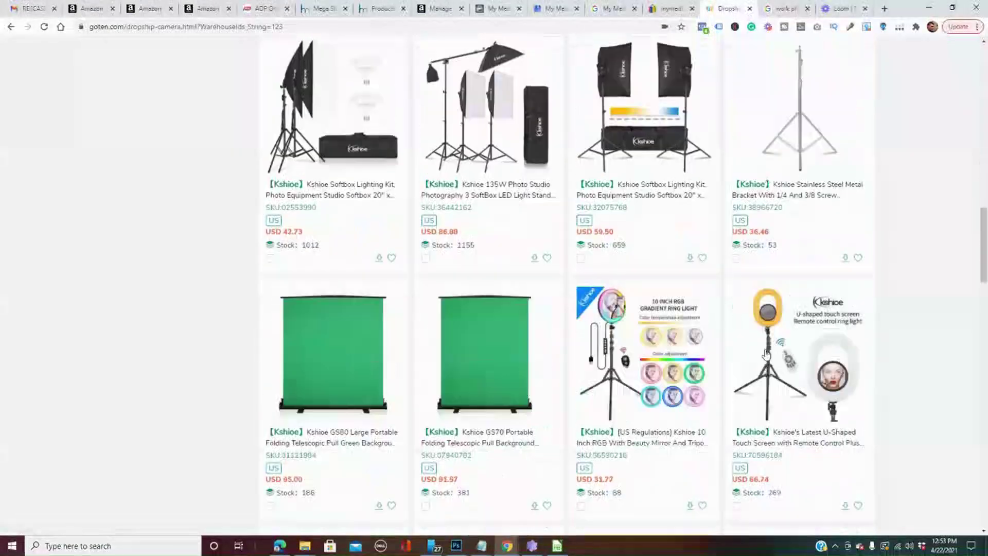
{"action": "scroll", "coordinate": [767, 355], "scroll_direction": "up", "scroll_amount": 3}
{"action": "scroll", "coordinate": [767, 354], "scroll_direction": "down", "scroll_amount": 10}
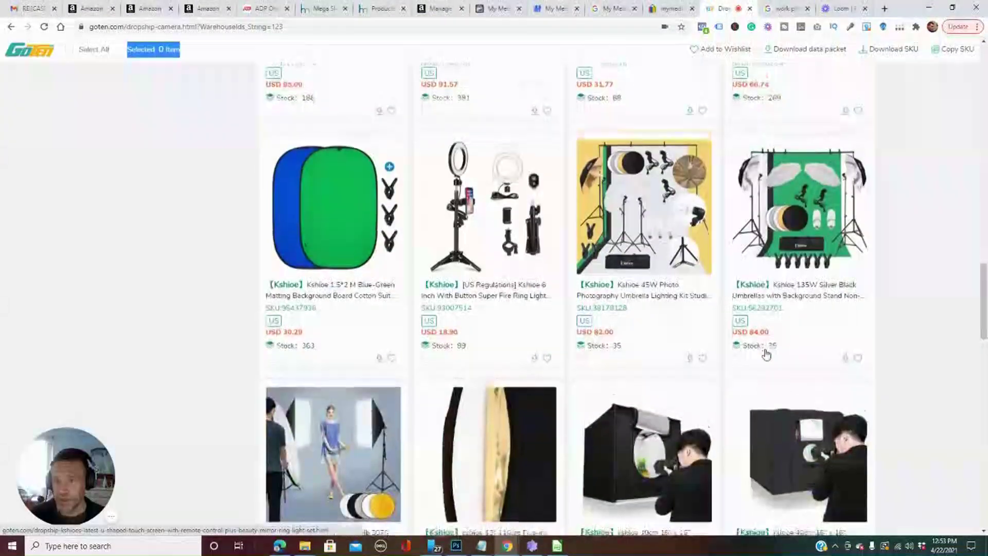
{"action": "scroll", "coordinate": [766, 354], "scroll_direction": "down", "scroll_amount": 15}
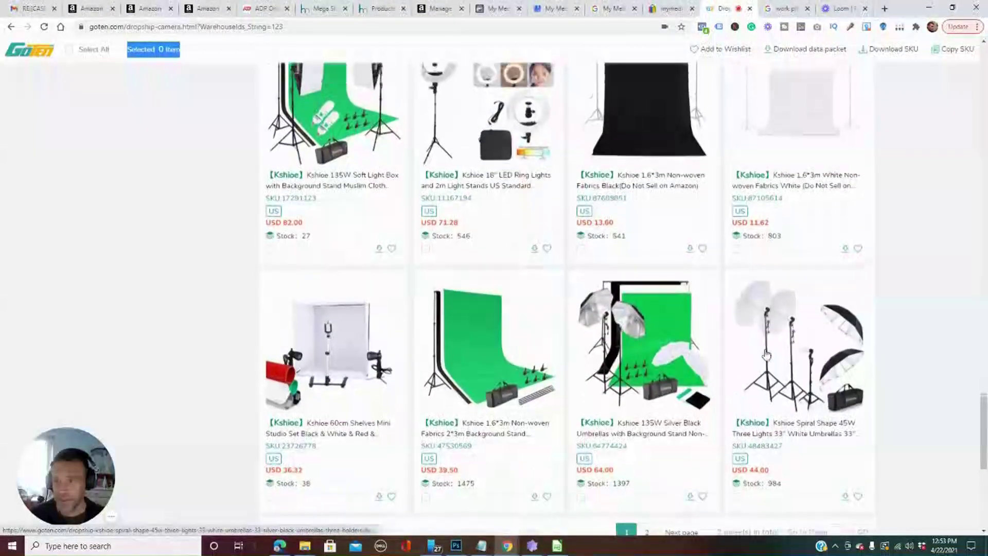
{"action": "scroll", "coordinate": [766, 354], "scroll_direction": "up", "scroll_amount": 3}
{"action": "scroll", "coordinate": [766, 354], "scroll_direction": "down", "scroll_amount": 5}
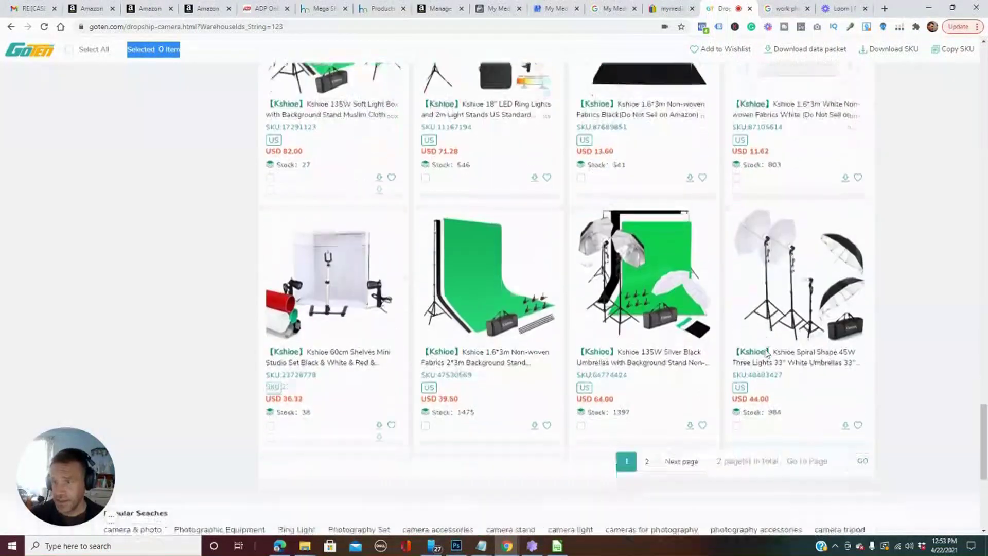
{"action": "scroll", "coordinate": [767, 354], "scroll_direction": "down", "scroll_amount": 5}
{"action": "scroll", "coordinate": [767, 354], "scroll_direction": "up", "scroll_amount": 5}
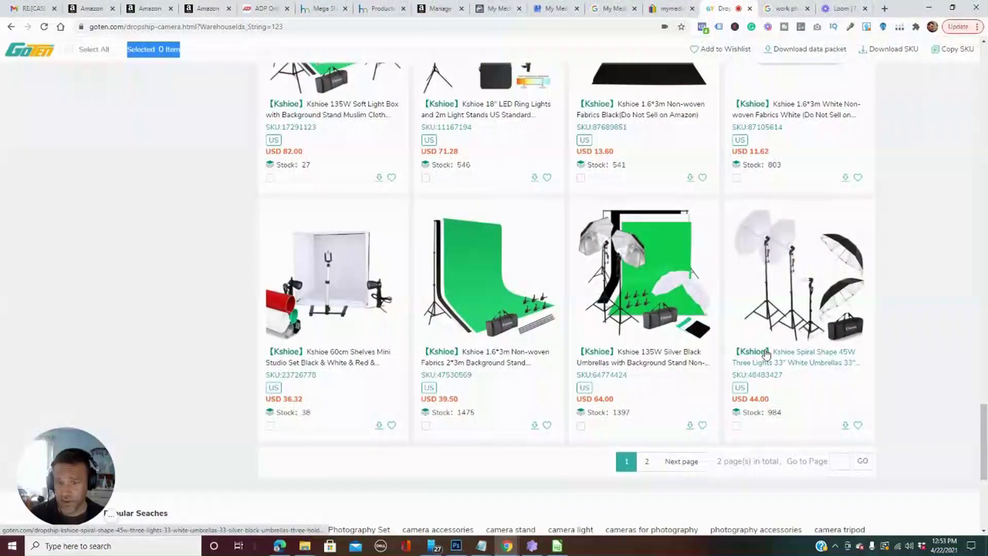
{"action": "left_click", "coordinate": [649, 366]}
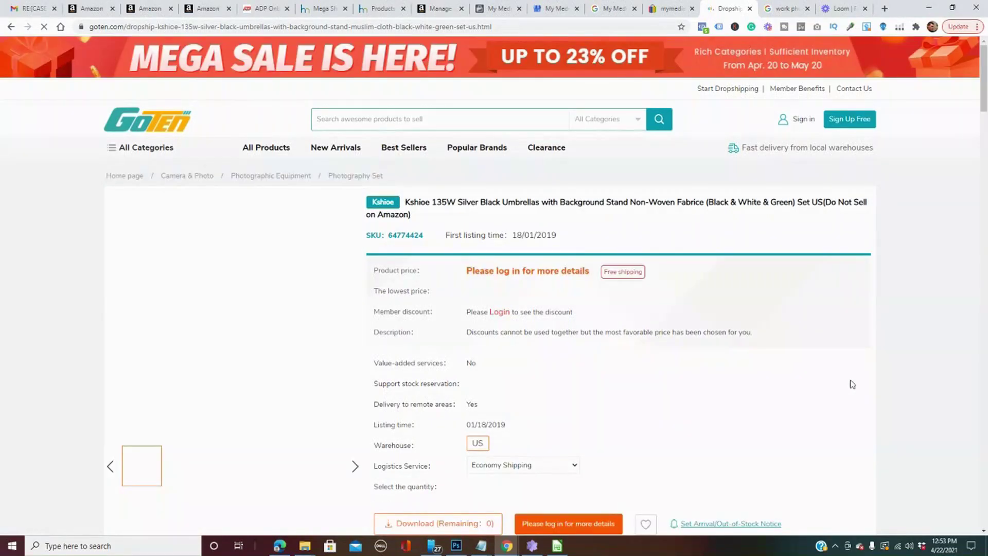
Sign in to GoTen to see the USD 64.00 price, then return to Seller Central
{"action": "left_click", "coordinate": [803, 125]}
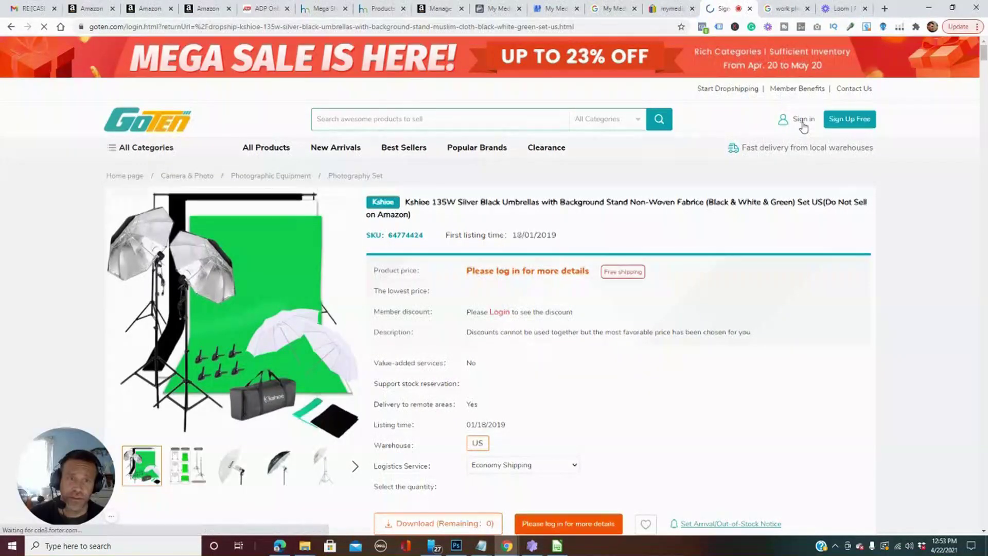
{"action": "left_click", "coordinate": [753, 311]}
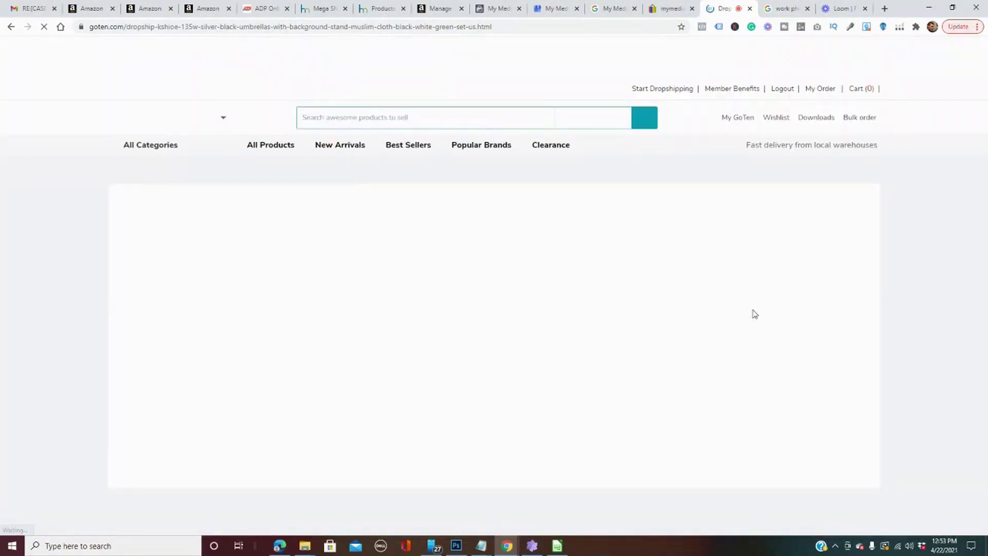
{"action": "scroll", "coordinate": [754, 311], "scroll_direction": "down", "scroll_amount": 3}
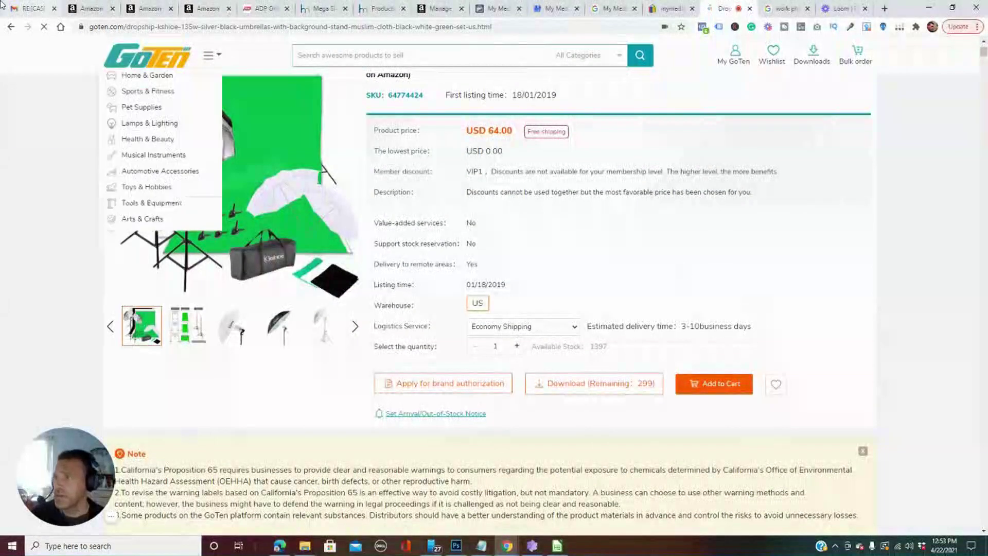
{"action": "left_click", "coordinate": [91, 8]}
Scroll the Seller Central home page before moving to the Amazon.com Kshioe listing
{"action": "scroll", "coordinate": [309, 348], "scroll_direction": "down", "scroll_amount": 4}
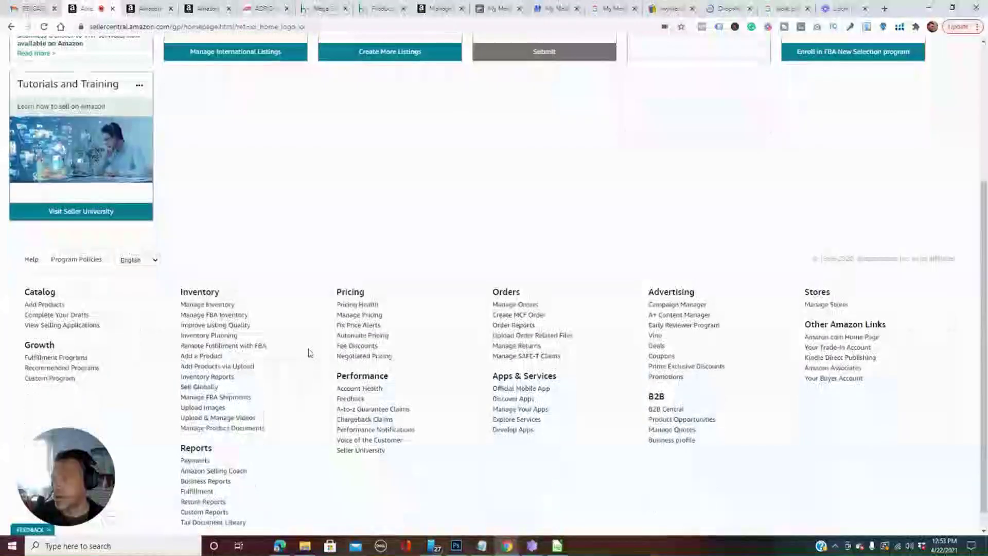
{"action": "scroll", "coordinate": [117, 110], "scroll_direction": "up", "scroll_amount": 4}
{"action": "mouse_move", "coordinate": [167, 48]}
{"action": "scroll", "coordinate": [128, 309], "scroll_direction": "down", "scroll_amount": 4}
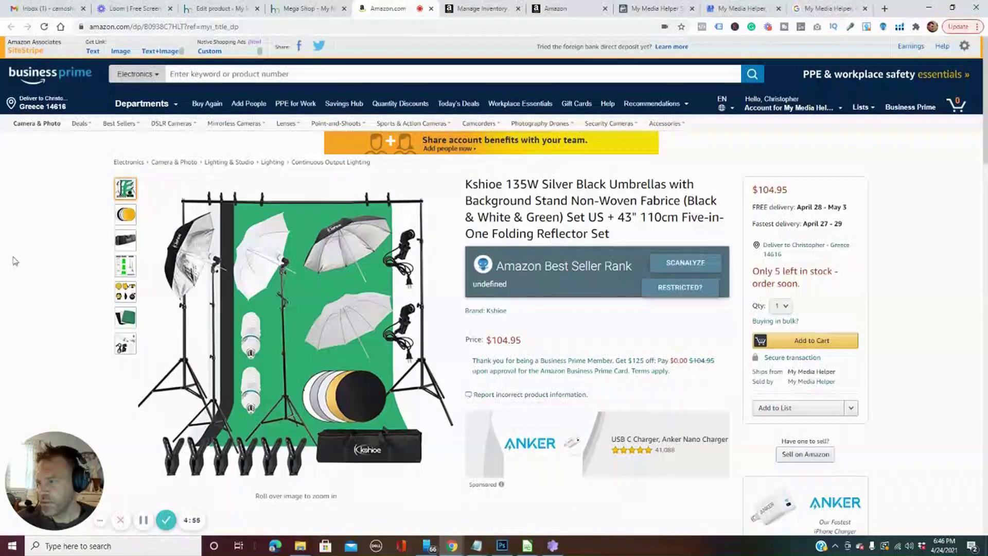
Review the live Kshioe kit page, then confirm in Manage Inventory it's Active at 104.95 with 5 available
{"action": "scroll", "coordinate": [11, 265], "scroll_direction": "down", "scroll_amount": 3}
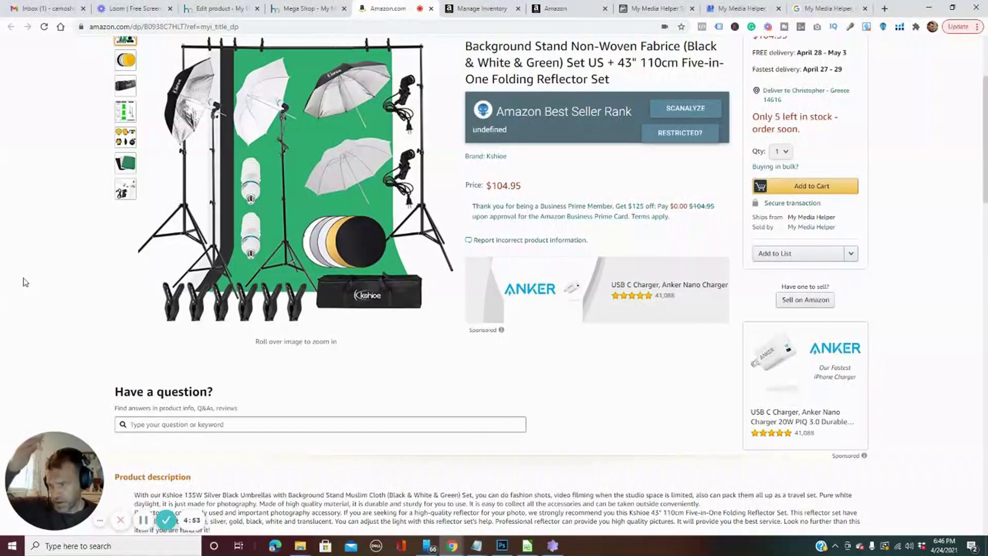
{"action": "scroll", "coordinate": [34, 267], "scroll_direction": "up", "scroll_amount": 3}
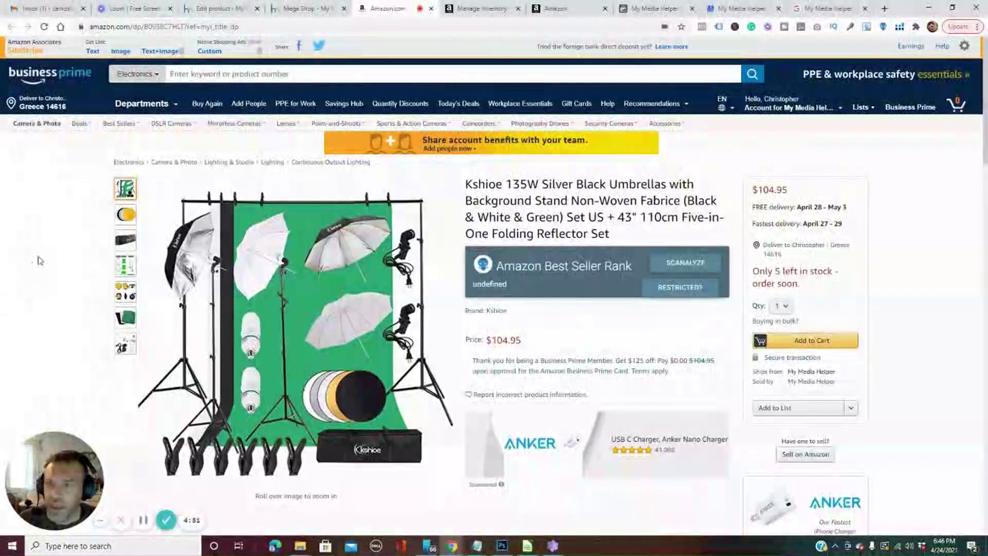
{"action": "scroll", "coordinate": [39, 254], "scroll_direction": "down", "scroll_amount": 10}
{"action": "scroll", "coordinate": [54, 231], "scroll_direction": "up", "scroll_amount": 10}
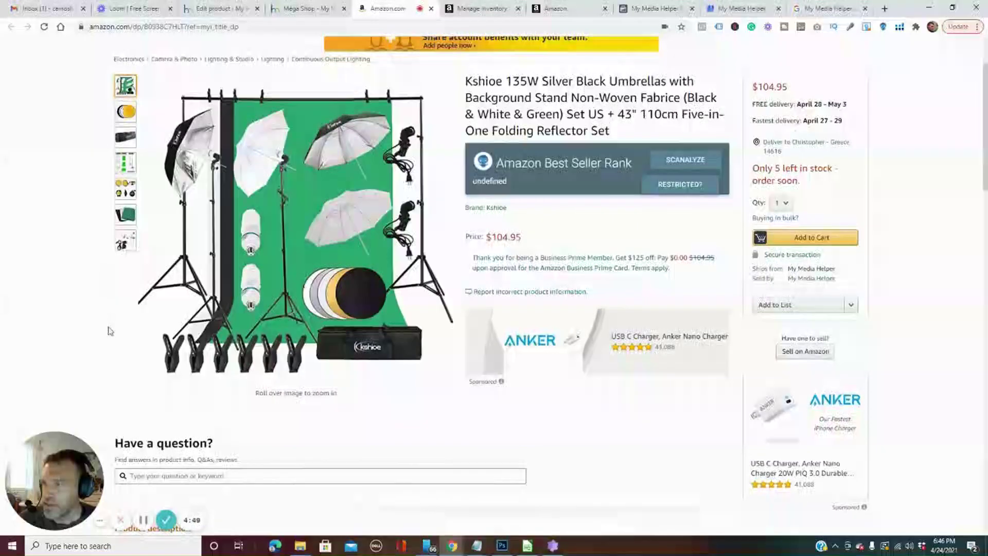
{"action": "scroll", "coordinate": [101, 308], "scroll_direction": "down", "scroll_amount": 10}
{"action": "scroll", "coordinate": [295, 150], "scroll_direction": "down", "scroll_amount": 5}
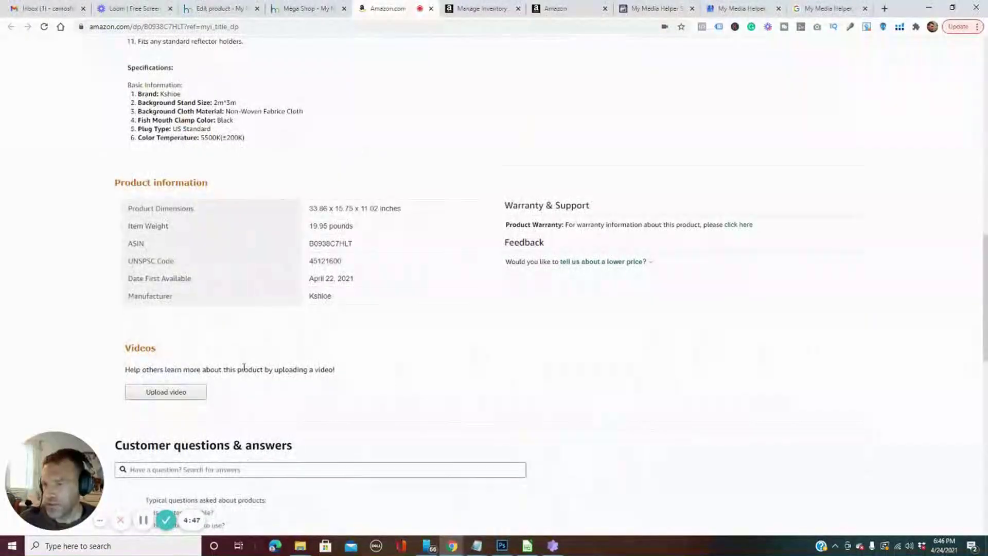
{"action": "scroll", "coordinate": [410, 406], "scroll_direction": "up", "scroll_amount": 10}
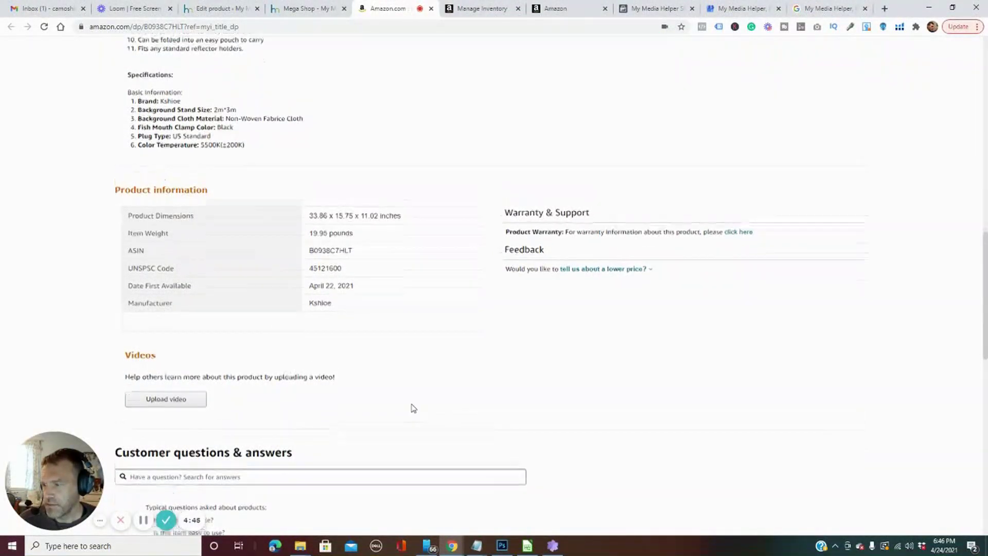
{"action": "scroll", "coordinate": [73, 214], "scroll_direction": "up", "scroll_amount": 3}
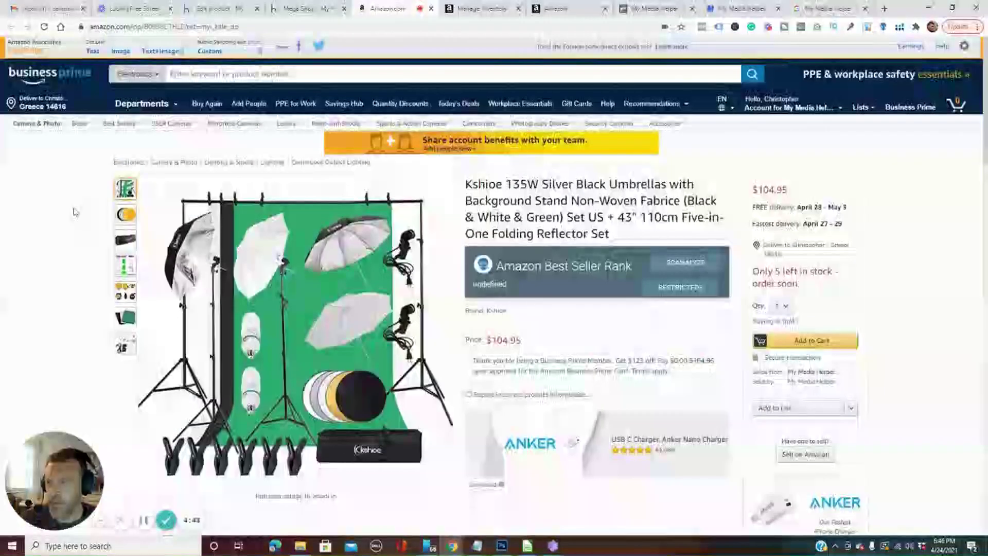
{"action": "left_click", "coordinate": [483, 10]}
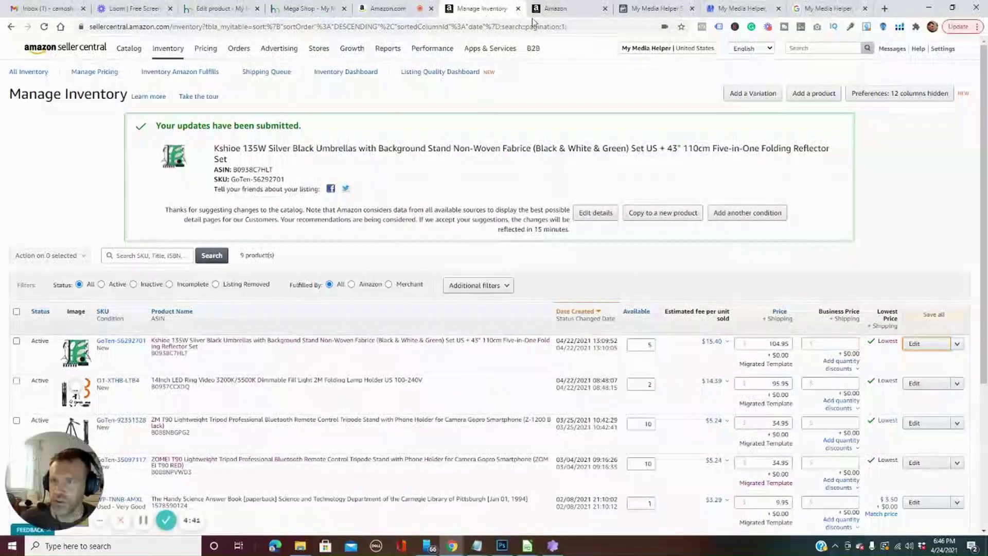
{"action": "left_click", "coordinate": [552, 9]}
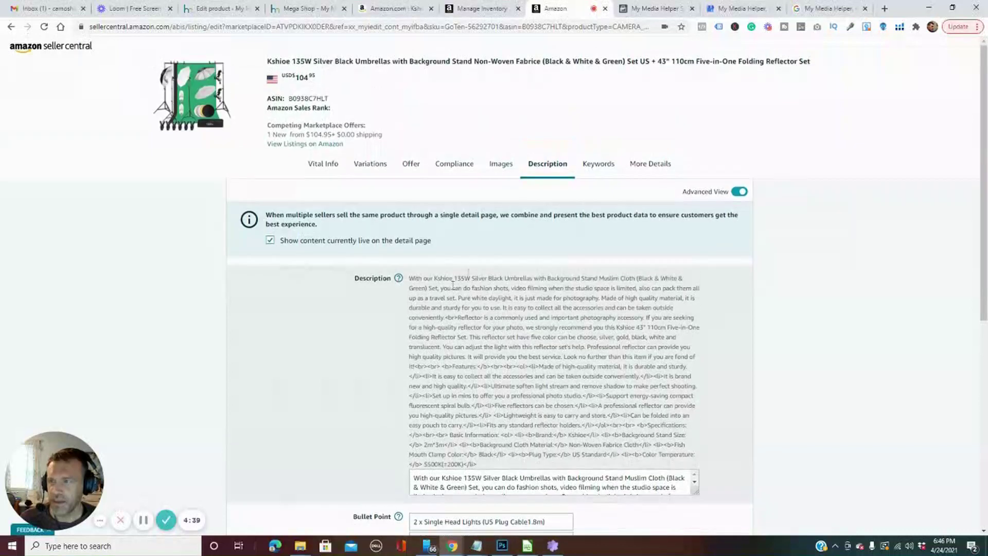
{"action": "scroll", "coordinate": [329, 226], "scroll_direction": "down", "scroll_amount": 5}
{"action": "scroll", "coordinate": [328, 229], "scroll_direction": "up", "scroll_amount": 5}
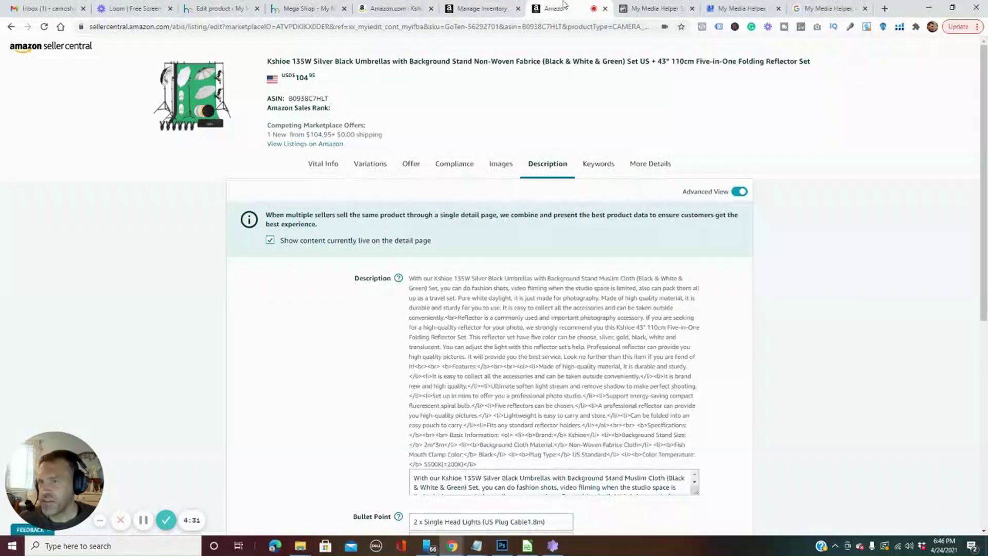
{"action": "left_click", "coordinate": [476, 9]}
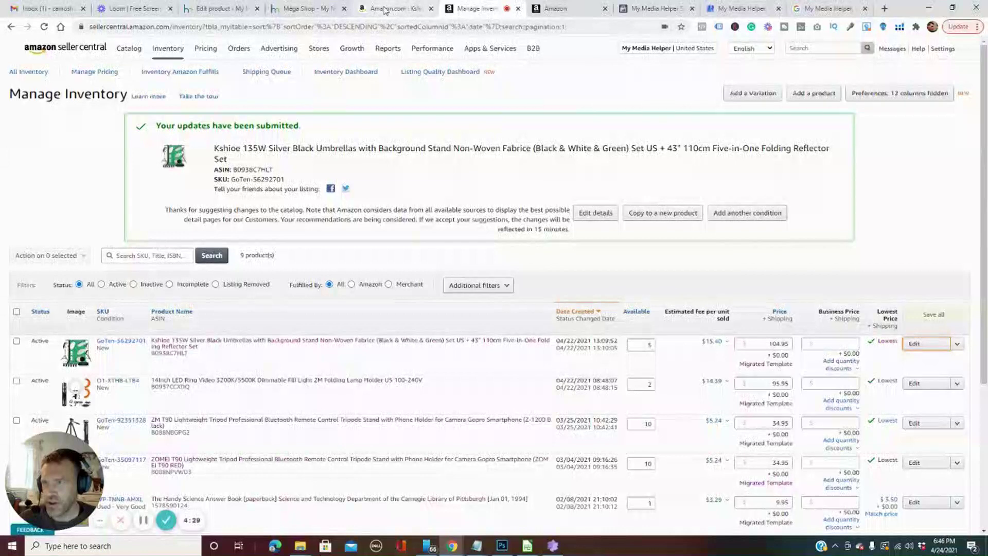
{"action": "left_click", "coordinate": [391, 9]}
Scroll the live Kshioe listing to its specifications: 33.86 x 15.75 x 11.02 inches, 19.95 pounds
{"action": "scroll", "coordinate": [456, 311], "scroll_direction": "down", "scroll_amount": 5}
{"action": "scroll", "coordinate": [553, 415], "scroll_direction": "down", "scroll_amount": 5}
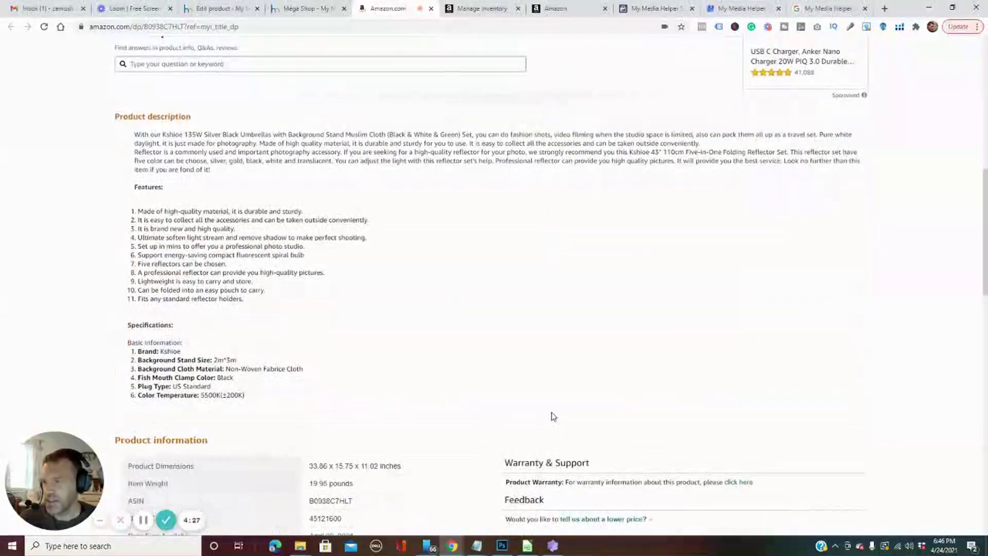
{"action": "scroll", "coordinate": [551, 415], "scroll_direction": "down", "scroll_amount": 1}
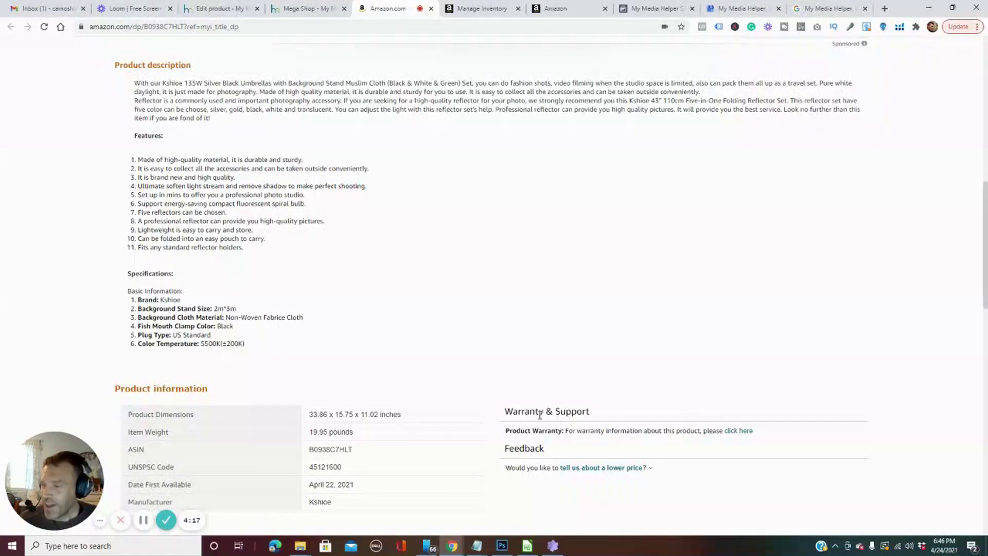
{"action": "scroll", "coordinate": [540, 415], "scroll_direction": "up", "scroll_amount": 10}
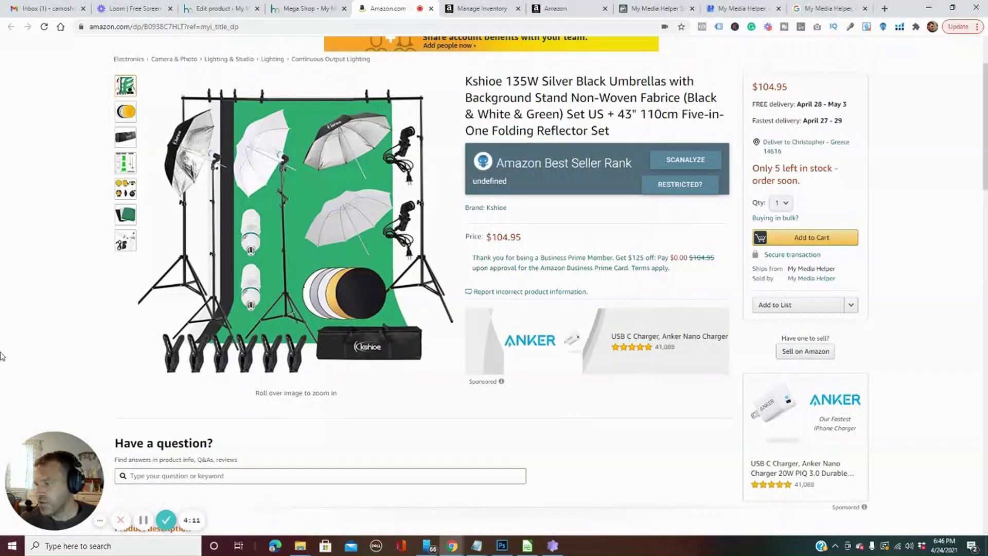
{"action": "scroll", "coordinate": [691, 346], "scroll_direction": "down", "scroll_amount": 5}
{"action": "scroll", "coordinate": [694, 349], "scroll_direction": "down", "scroll_amount": 3}
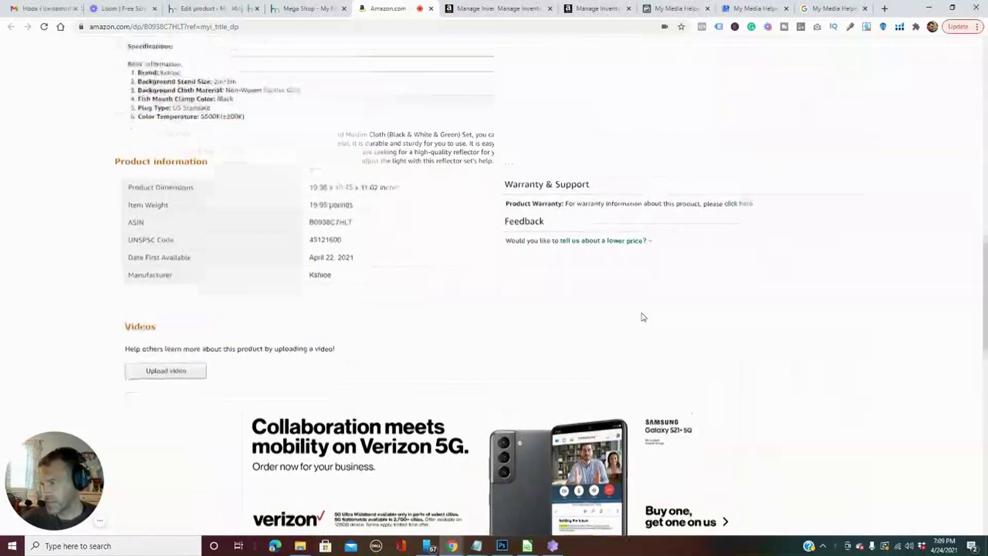
Select and check the package-contents bullet points on the live Kshioe listing
{"action": "scroll", "coordinate": [642, 317], "scroll_direction": "up", "scroll_amount": 12}
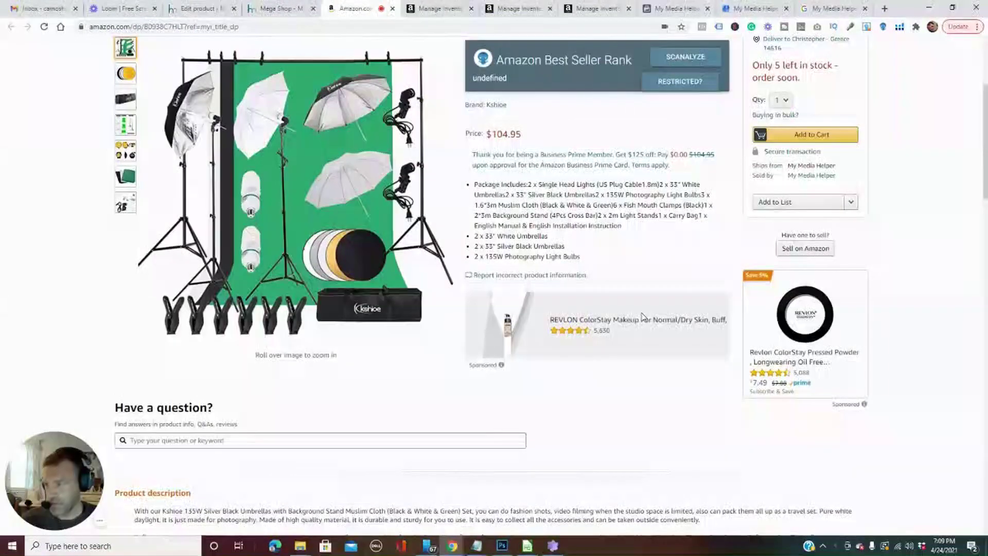
{"action": "scroll", "coordinate": [642, 317], "scroll_direction": "up", "scroll_amount": 2}
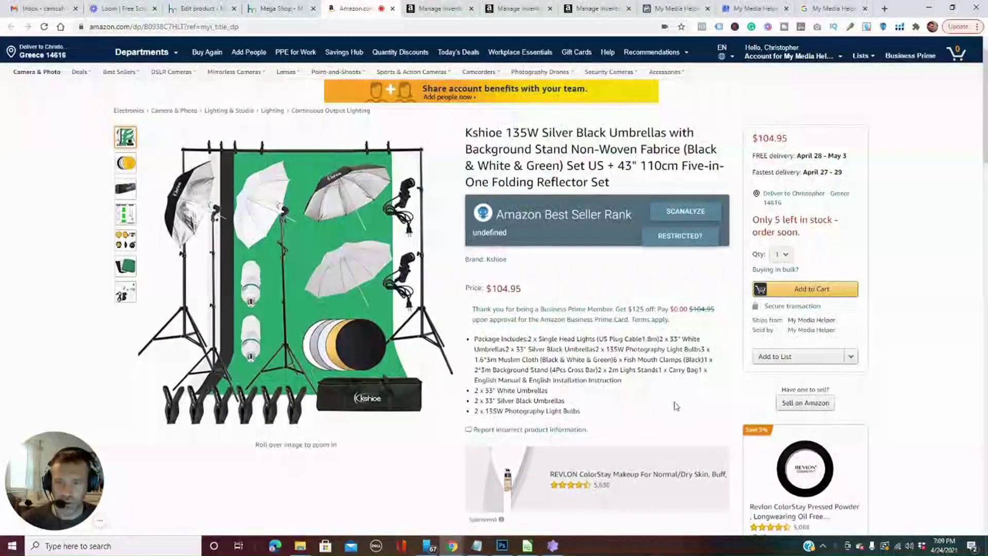
{"action": "scroll", "coordinate": [721, 268], "scroll_direction": "down", "scroll_amount": 1}
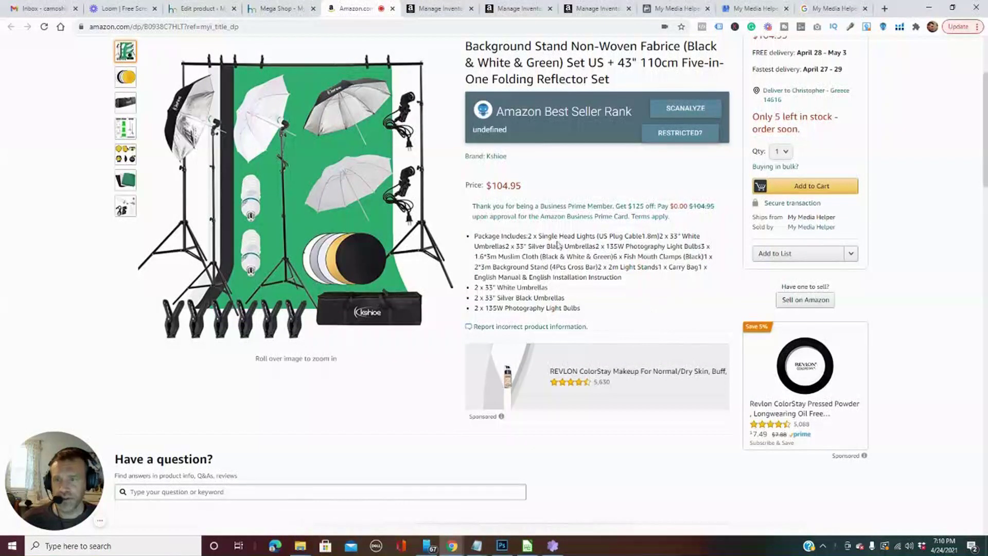
{"action": "mouse_move", "coordinate": [474, 236]}
{"action": "left_mouse_down"}
{"action": "mouse_move", "coordinate": [500, 237]}
{"action": "mouse_move", "coordinate": [608, 299]}
{"action": "mouse_move", "coordinate": [597, 307]}
{"action": "mouse_move", "coordinate": [541, 248]}
{"action": "mouse_move", "coordinate": [477, 238]}
{"action": "left_mouse_up"}
{"action": "scroll", "coordinate": [530, 231], "scroll_direction": "down", "scroll_amount": 2}
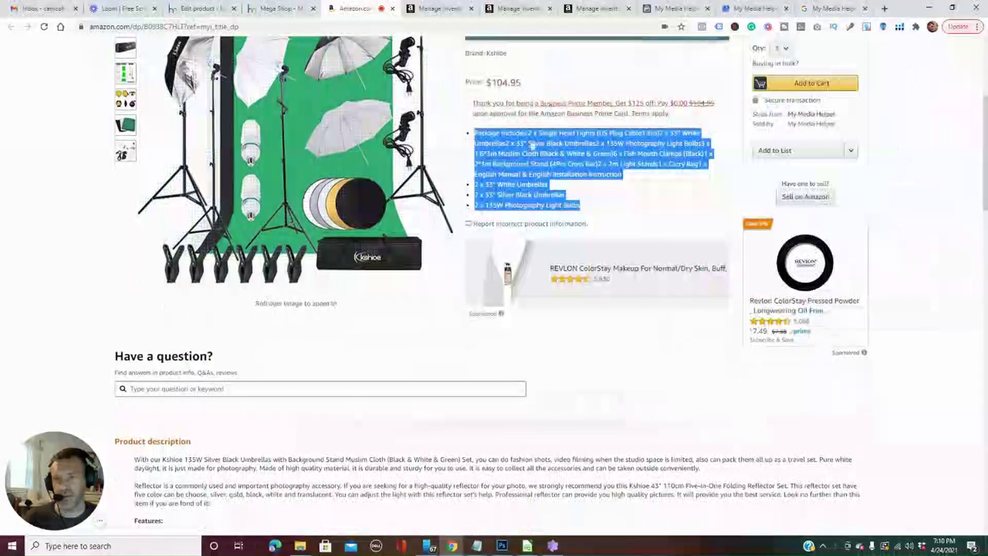
Return through the Manage Inventory tabs to the Kshioe listing's edit page
{"action": "left_click", "coordinate": [594, 9]}
{"action": "left_click", "coordinate": [519, 9]}
{"action": "left_click", "coordinate": [440, 9]}
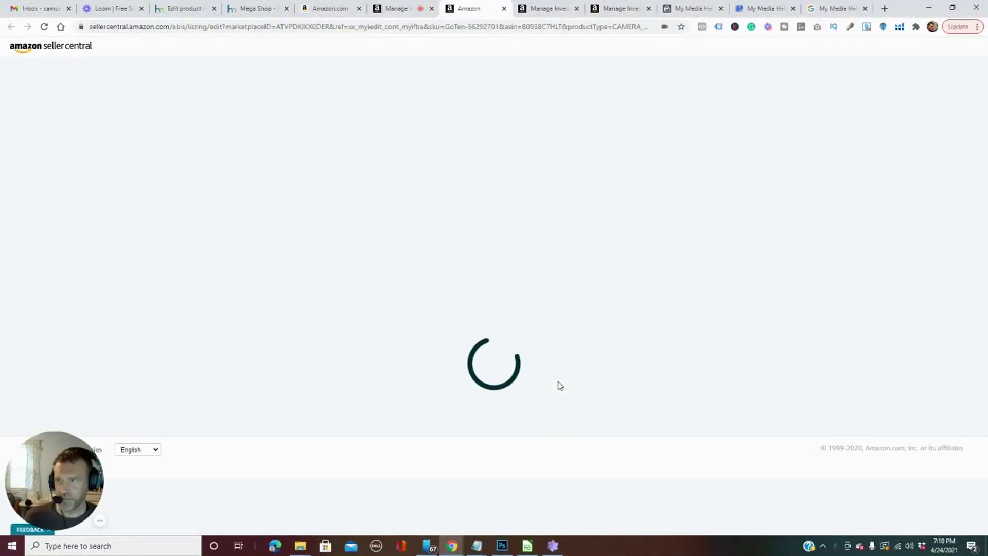
Show the Description section with the description HTML and three bullet point entries
{"action": "left_click", "coordinate": [546, 165]}
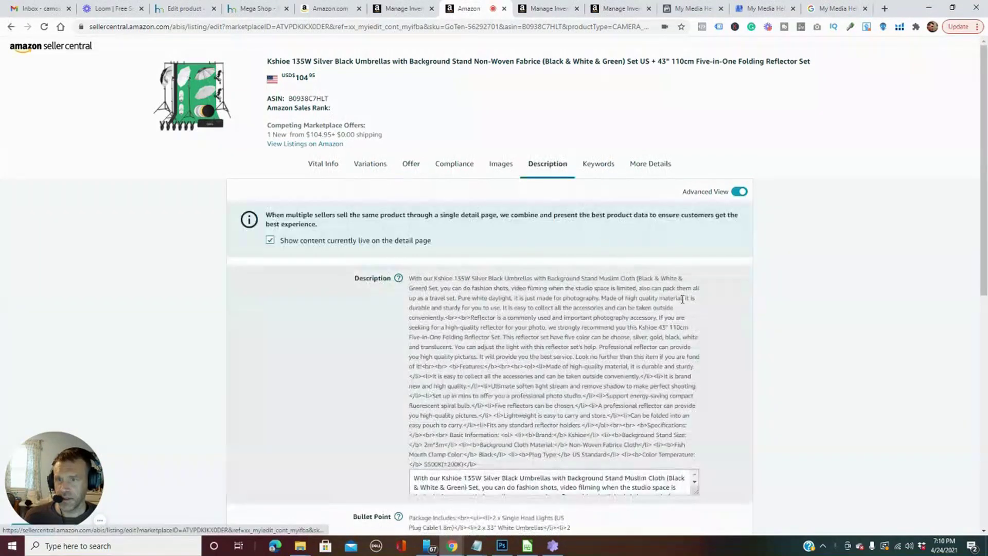
{"action": "scroll", "coordinate": [682, 300], "scroll_direction": "down", "scroll_amount": 1}
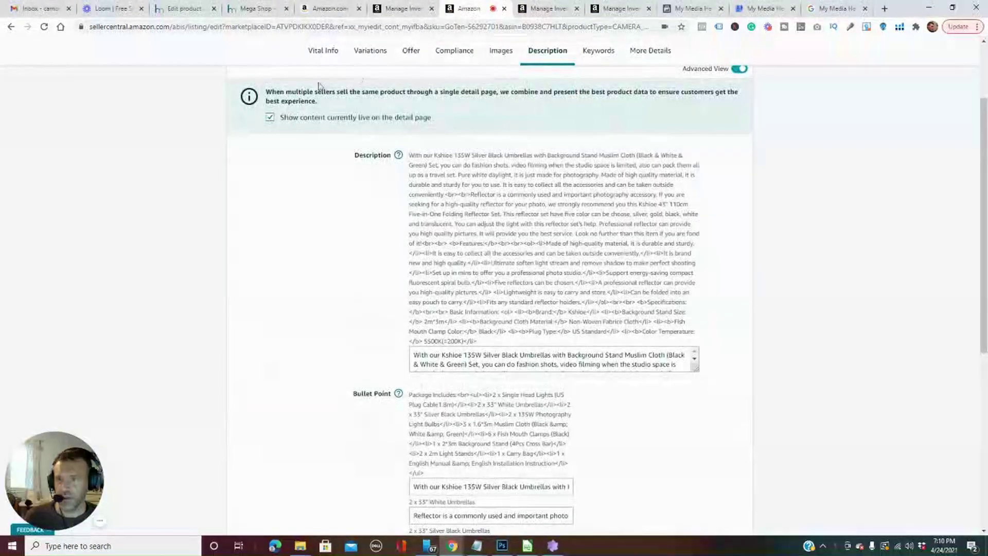
{"action": "scroll", "coordinate": [521, 399], "scroll_direction": "down", "scroll_amount": 3}
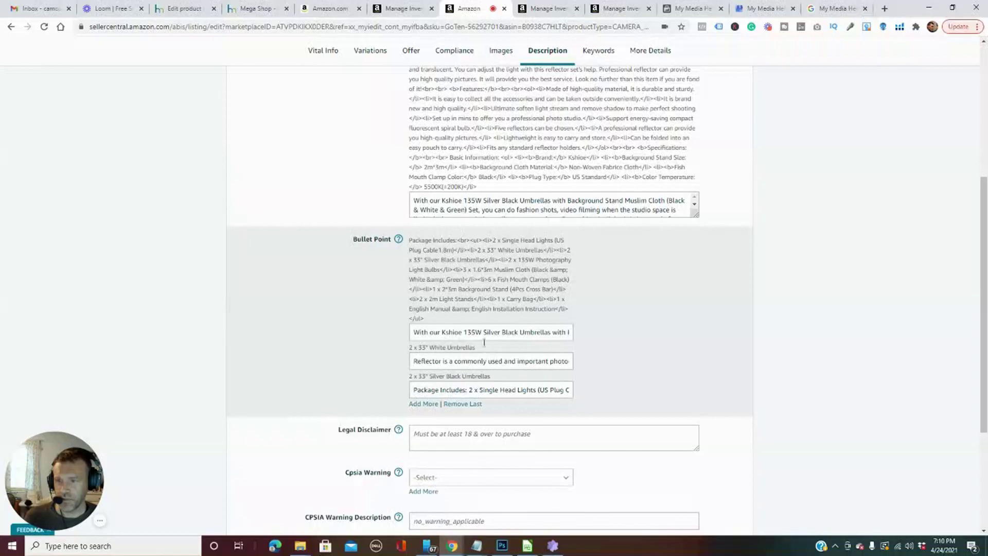
{"action": "scroll", "coordinate": [505, 367], "scroll_direction": "down", "scroll_amount": 1}
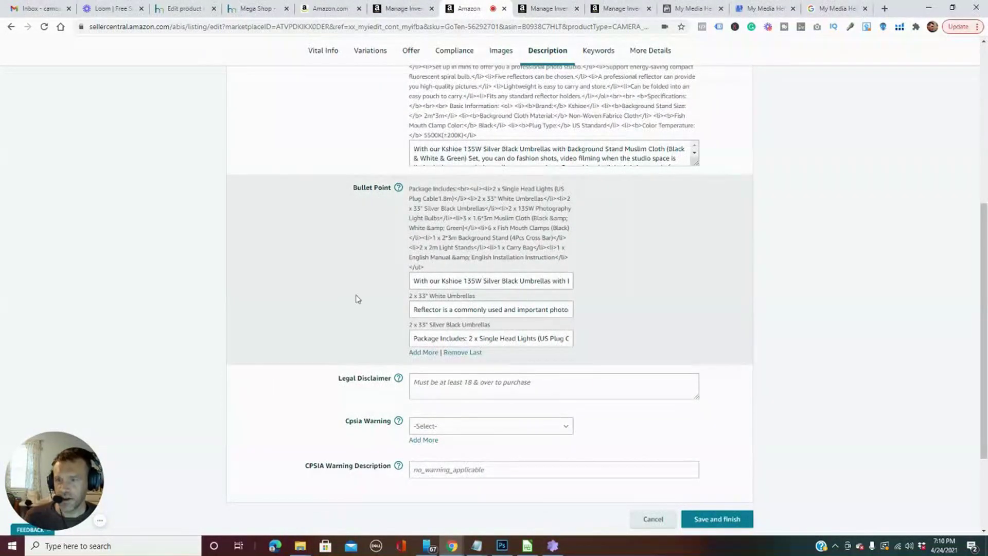